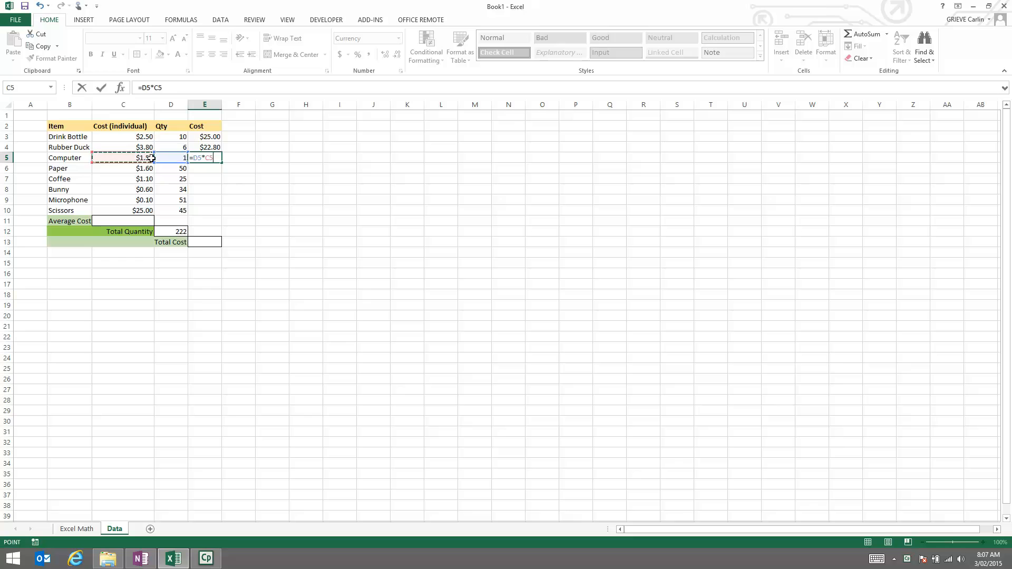
Step: Calculate the Computer cost in E5 with =D5*C5 and set the Computer quantity to 2
key(Return)
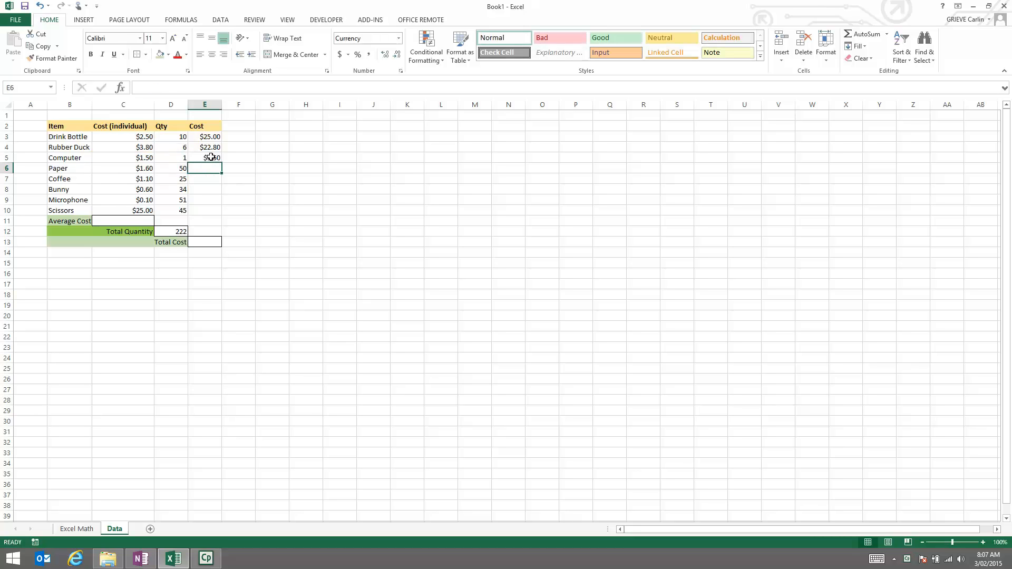
click(180, 158)
text(2)
key(Return)
Step: Set the Rubber Duck quantity in the Qty column to 8
key(Up)
key(Up)
text(8)
key(Return)
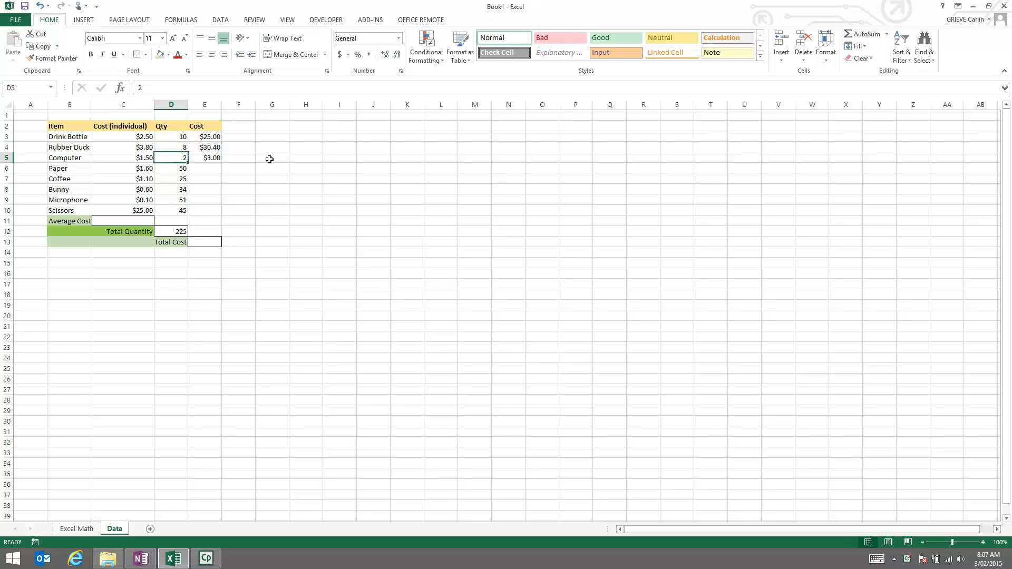
click(211, 168)
click(207, 181)
click(204, 191)
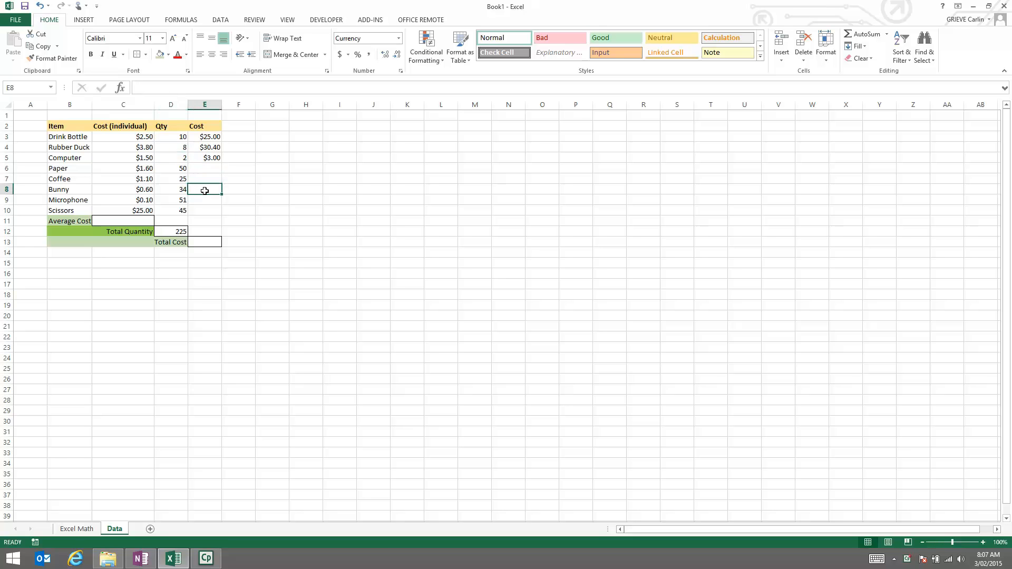
Step: Enter 1 in H2 and 2 in H3, and extend the series down to 11 in H12
click(309, 126)
text(1)
key(Return)
text(2)
key(Return)
drag(313, 127, 315, 135)
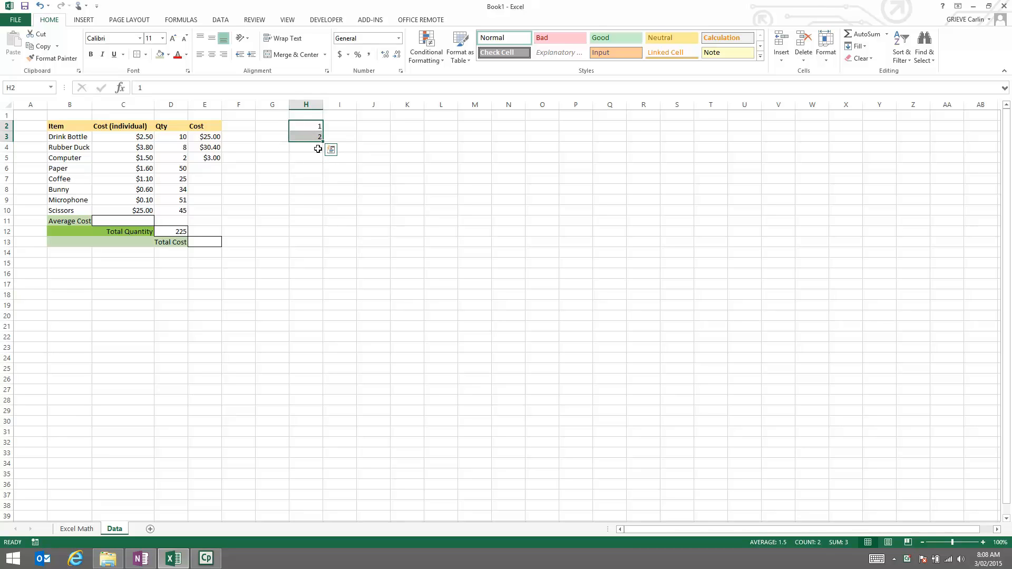
drag(322, 142, 329, 241)
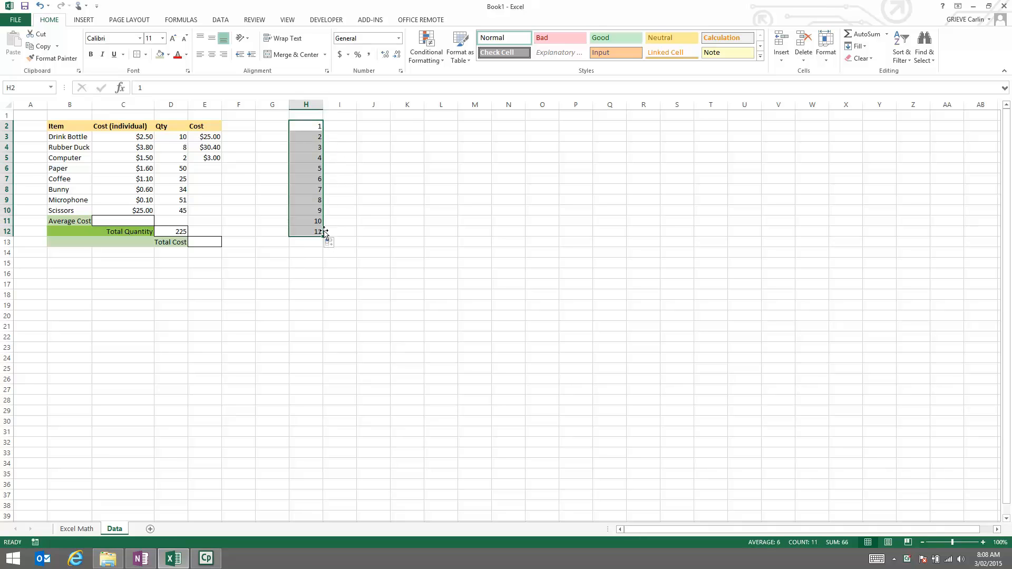
Step: Copy the Cost formula in column E down through the Scissors row, E10
drag(211, 137, 224, 219)
click(240, 177)
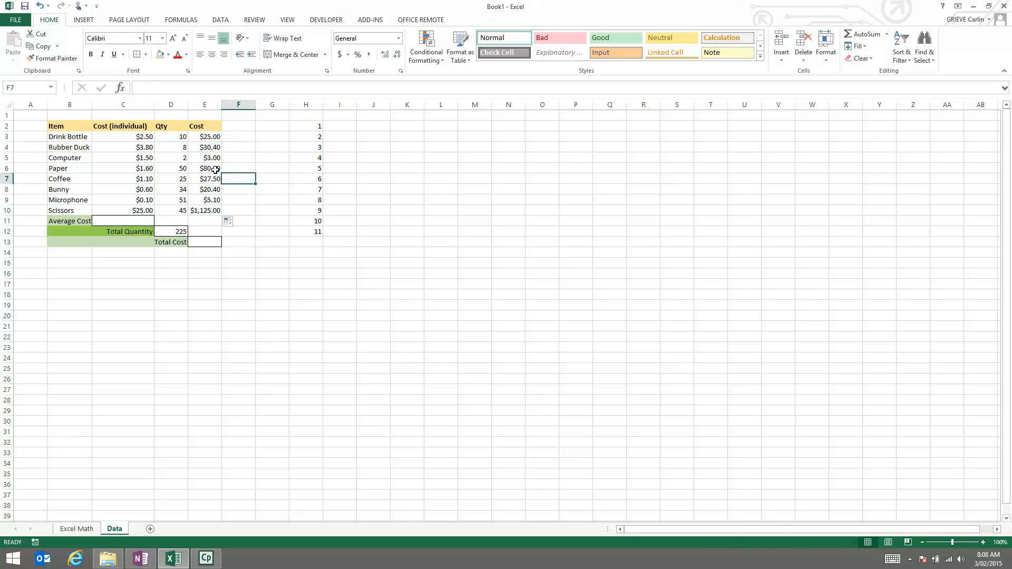
Step: Test the Paper cost formula by setting the Paper quantity to 1 and finally to 2
click(179, 169)
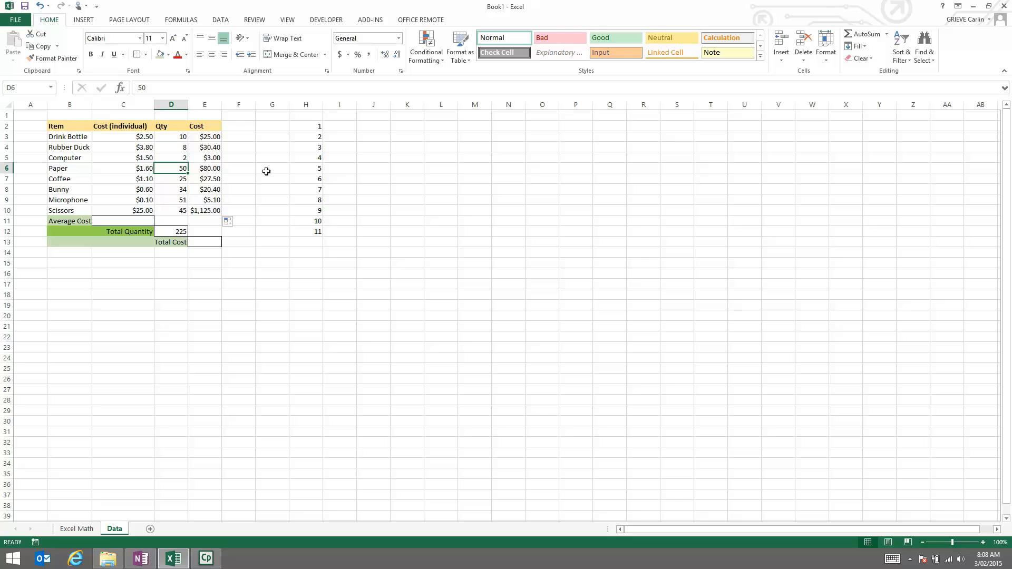
text(1)
key(Return)
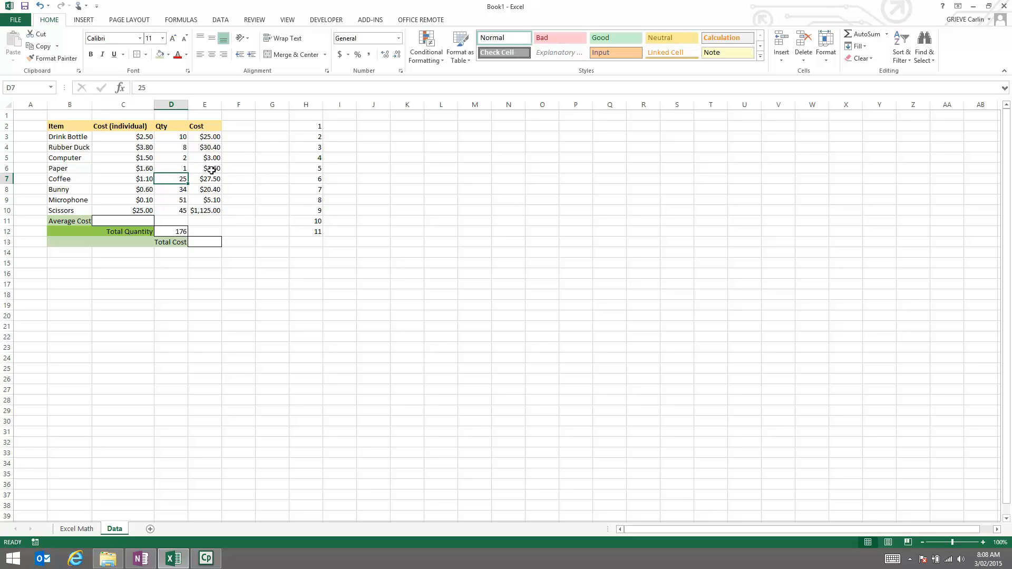
click(183, 169)
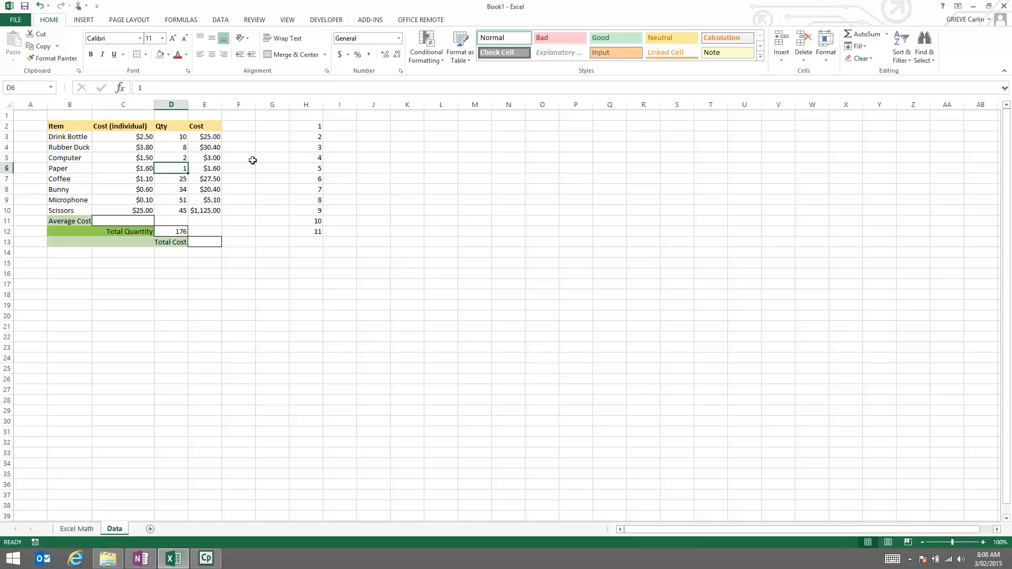
text(2)
key(Return)
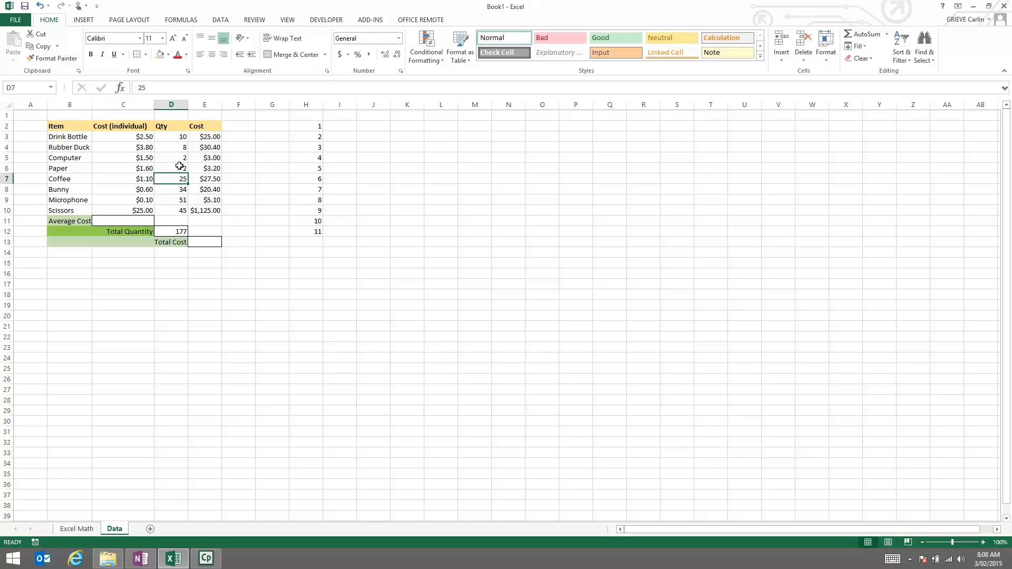
Step: Compare the absolute-reference formula in D24 of the Excel Math sheet with the cost formulas in E6 to E10 of the Data sheet
click(210, 168)
click(79, 528)
click(141, 358)
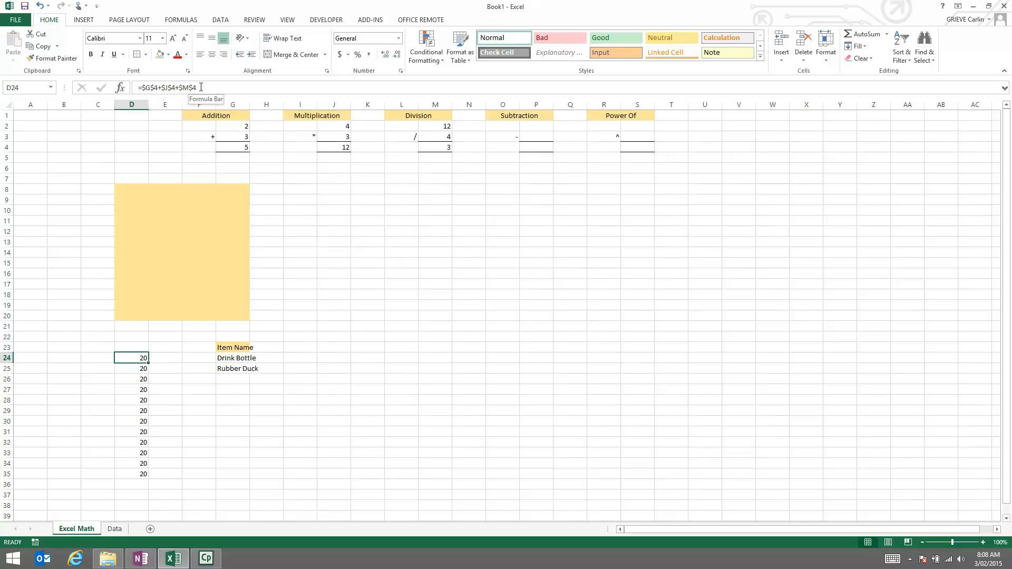
click(121, 529)
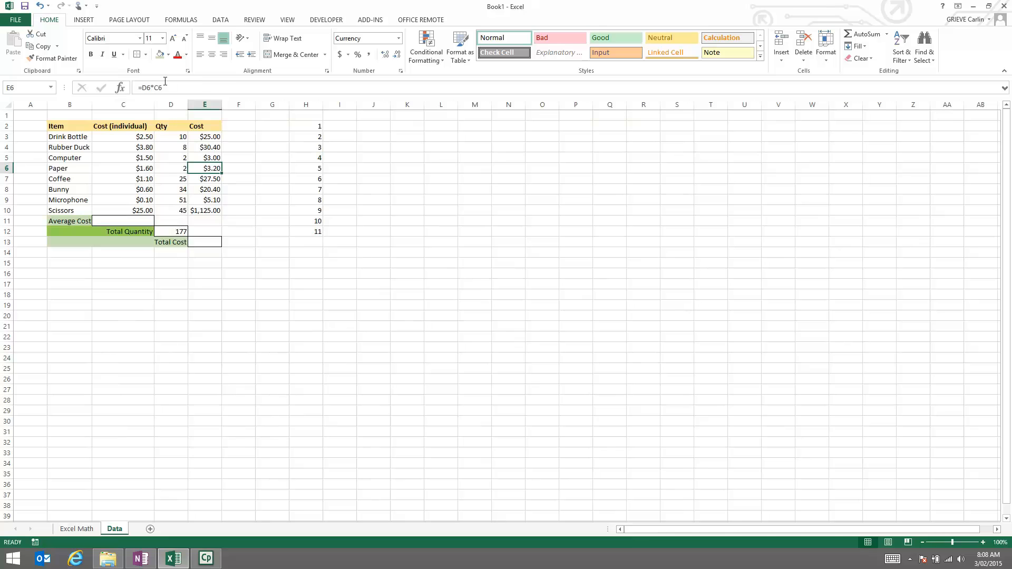
click(207, 180)
click(209, 190)
click(209, 199)
click(208, 210)
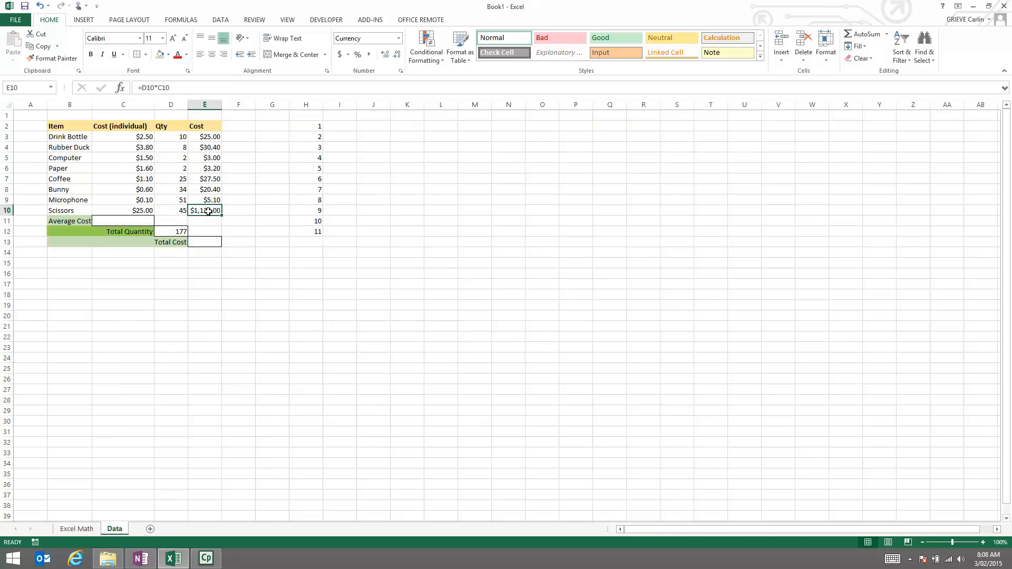
click(180, 87)
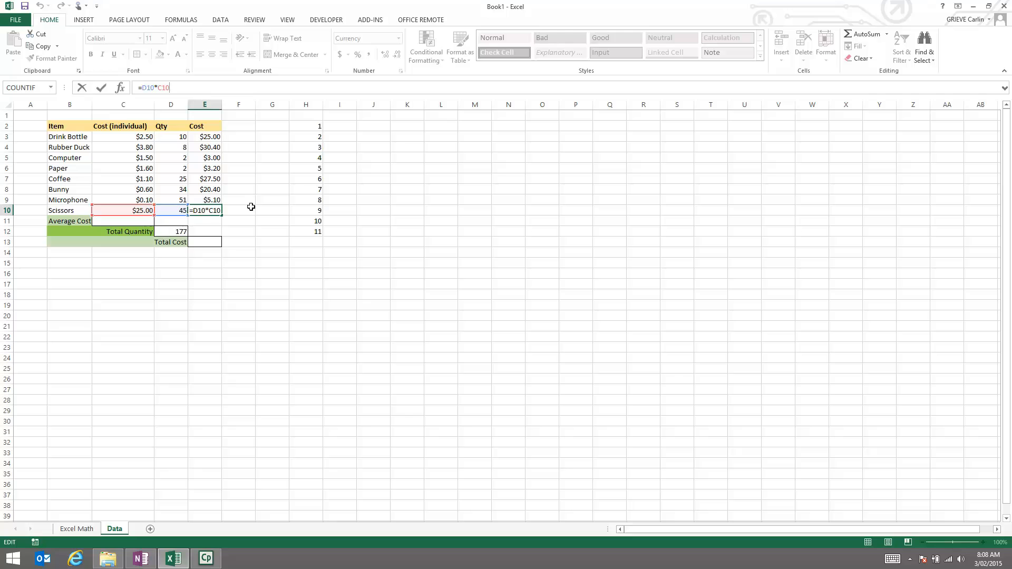
key(ctrl+Return)
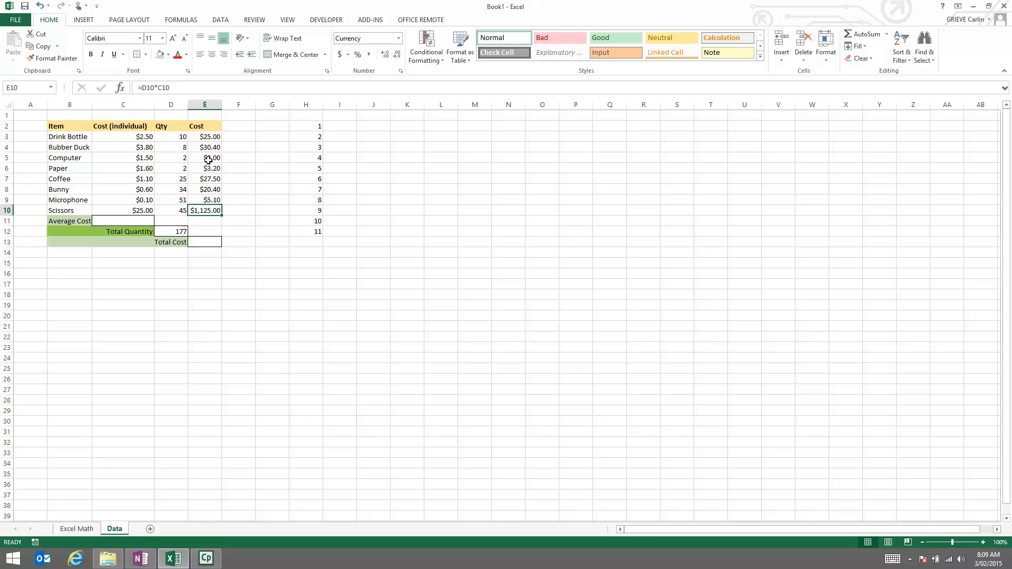
Step: Set the Scissors quantity in D10 to 2
click(171, 210)
text(2)
key(Return)
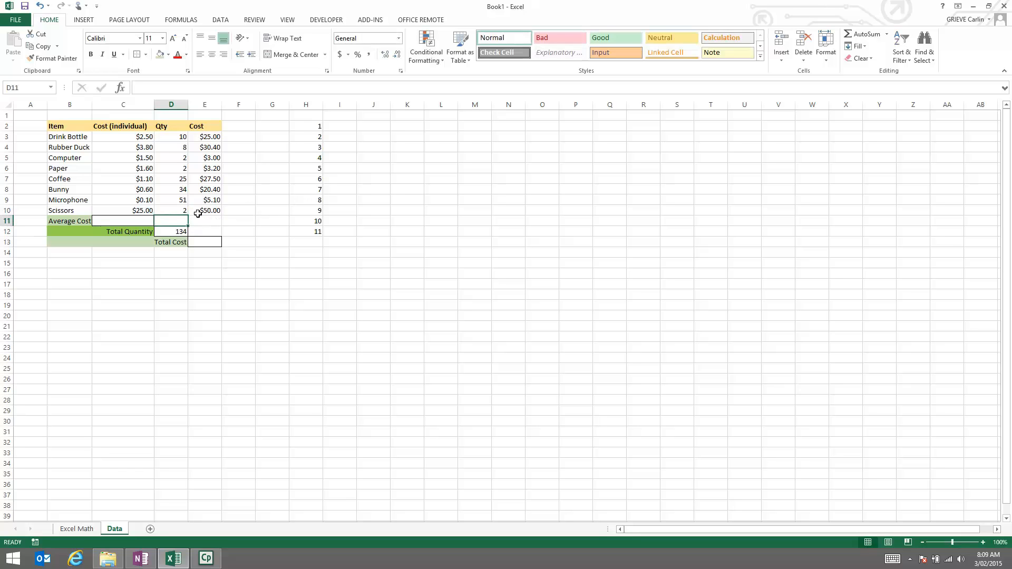
Step: Review the Total Quantity formula in D12 and begin a SUM formula in the Total Cost cell E13
click(176, 230)
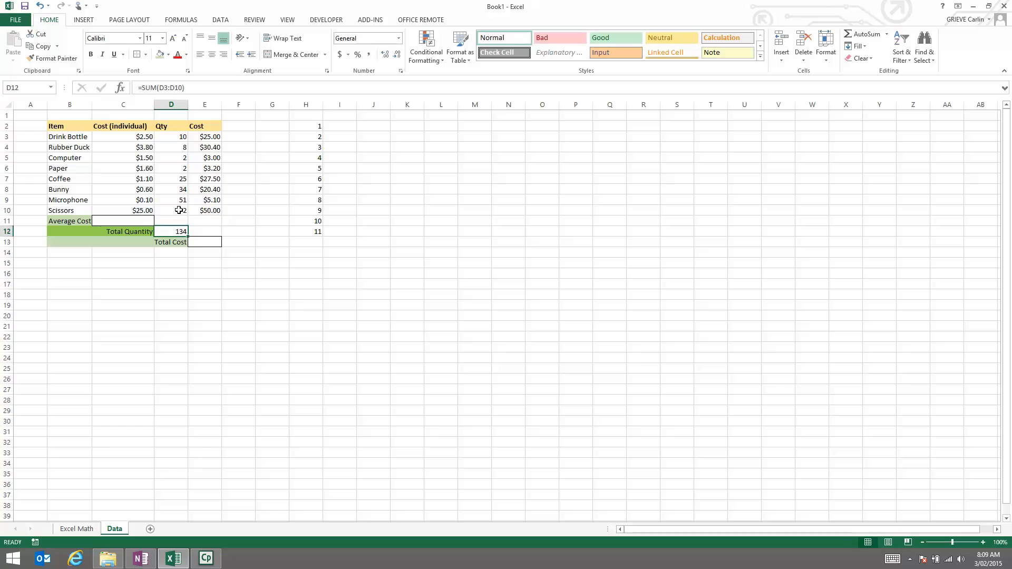
click(203, 244)
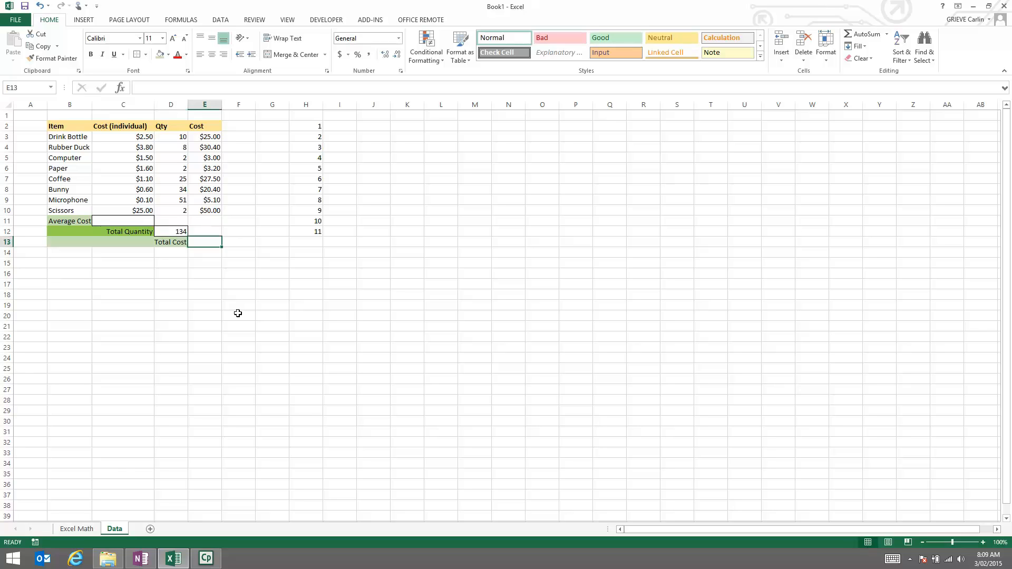
text(=su)
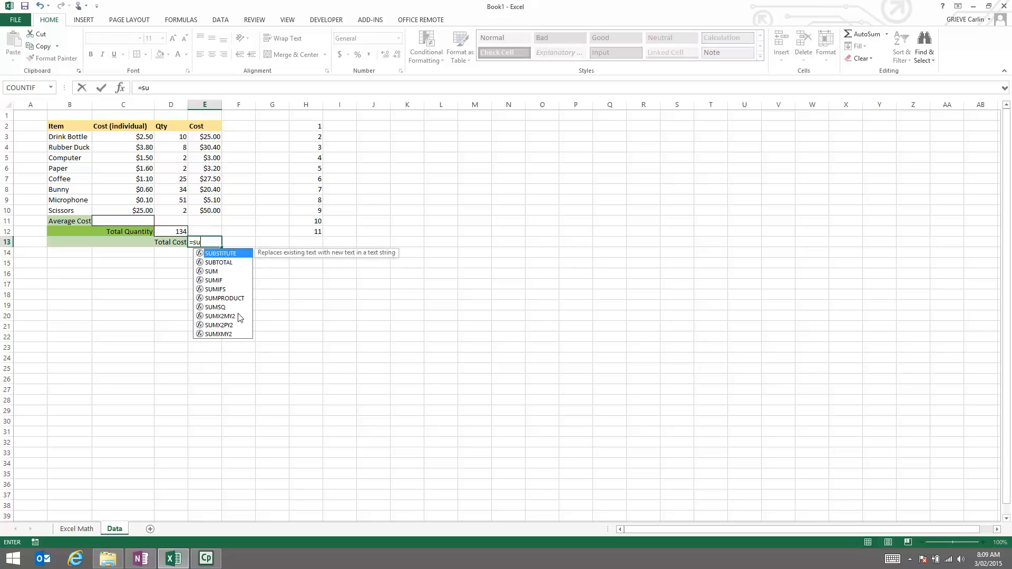
text(m()
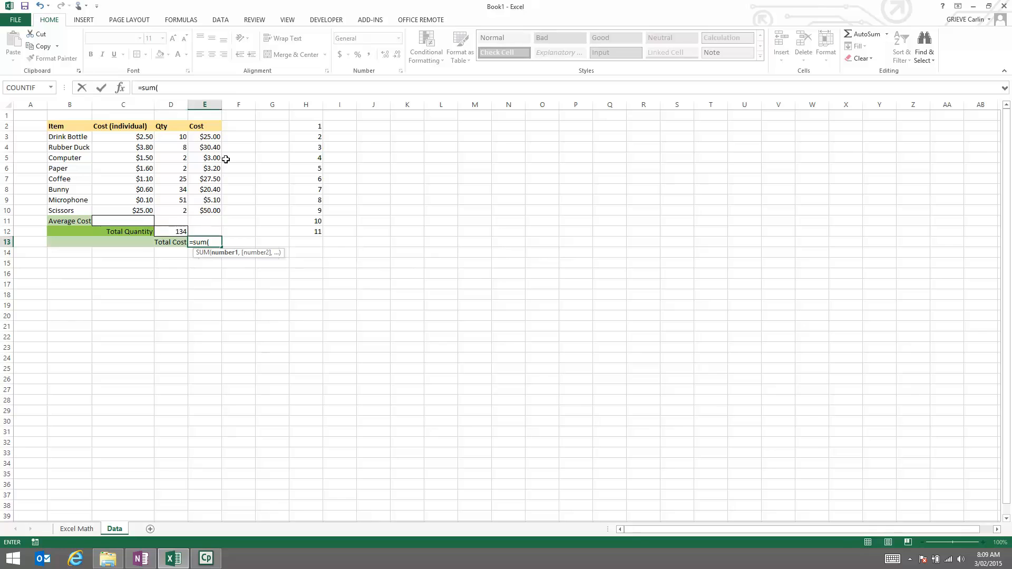
Step: Try listing Cost cells E3, E4 and E5 as separate SUM arguments, and clear those references again
click(209, 137)
text(,)
click(209, 148)
text(,)
click(211, 158)
text(,)
key(BackSpace)
key(BackSpace)
key(BackSpace)
key(BackSpace)
key(BackSpace)
key(BackSpace)
key(BackSpace)
key(BackSpace)
key(BackSpace)
Step: Complete the Total Cost formula with the range E3:E10 and check it against the selected Cost cells
drag(209, 137, 205, 211)
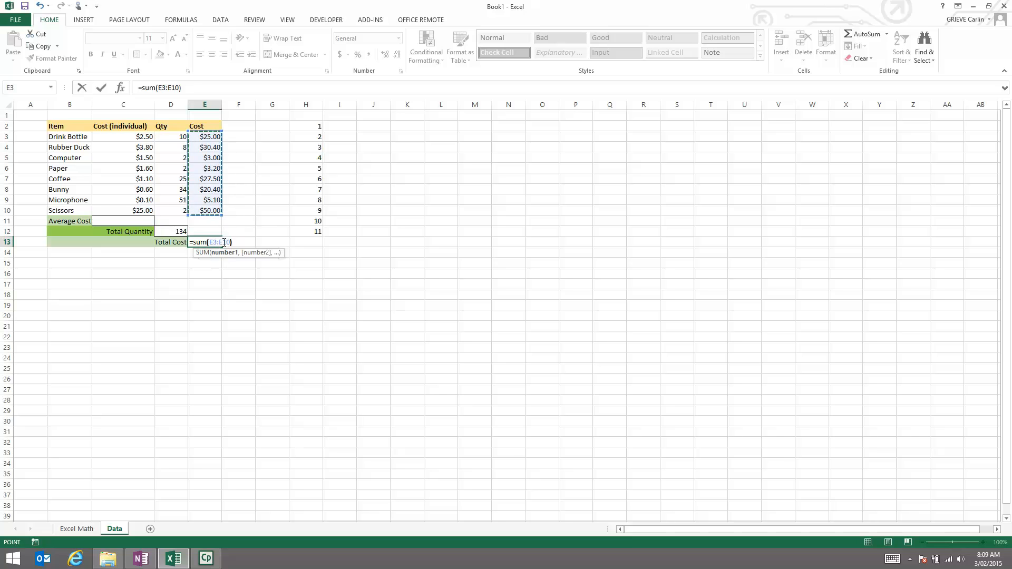
key(Return)
key(Return)
click(215, 242)
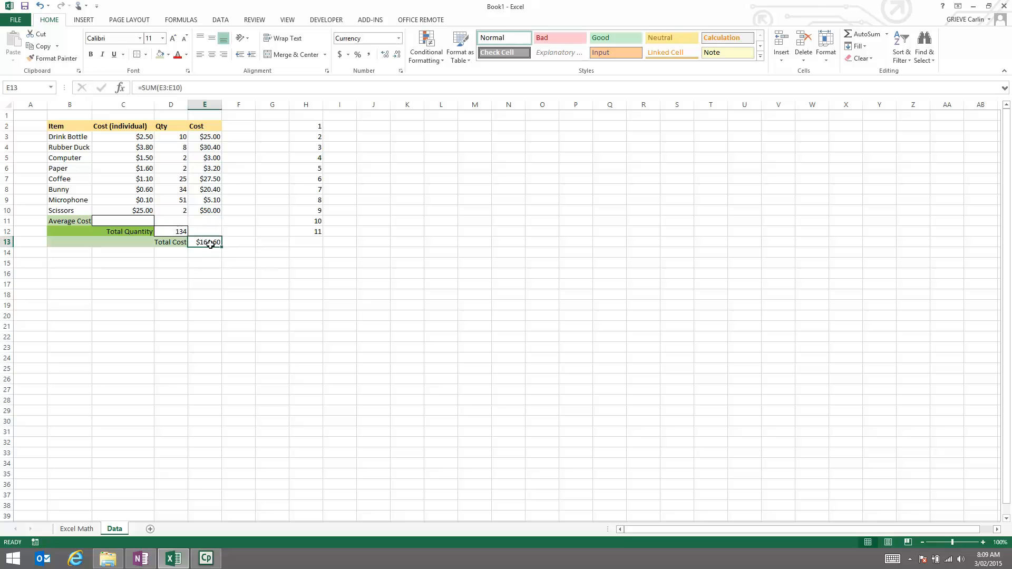
click(263, 308)
drag(213, 137, 211, 211)
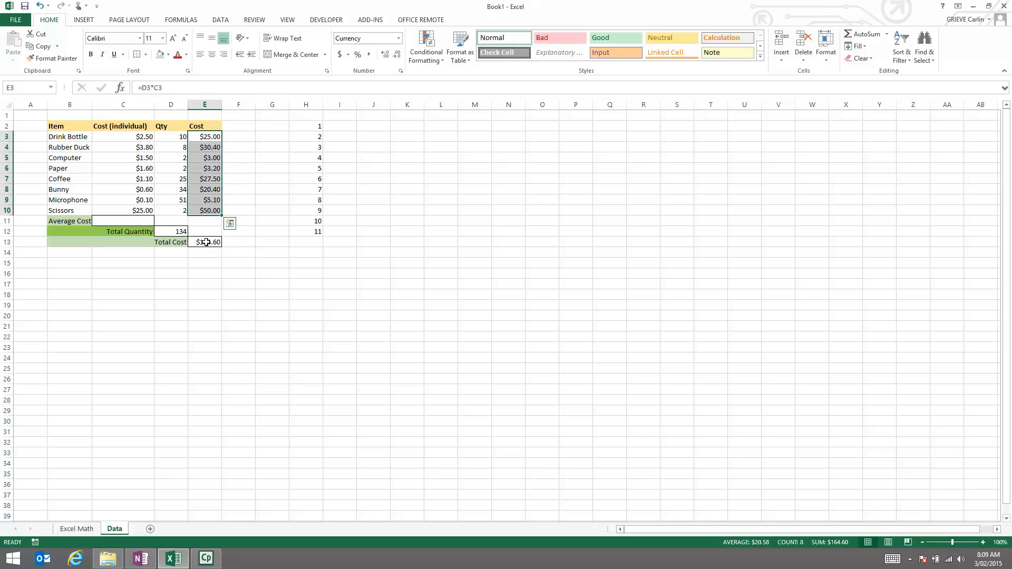
click(206, 242)
click(208, 279)
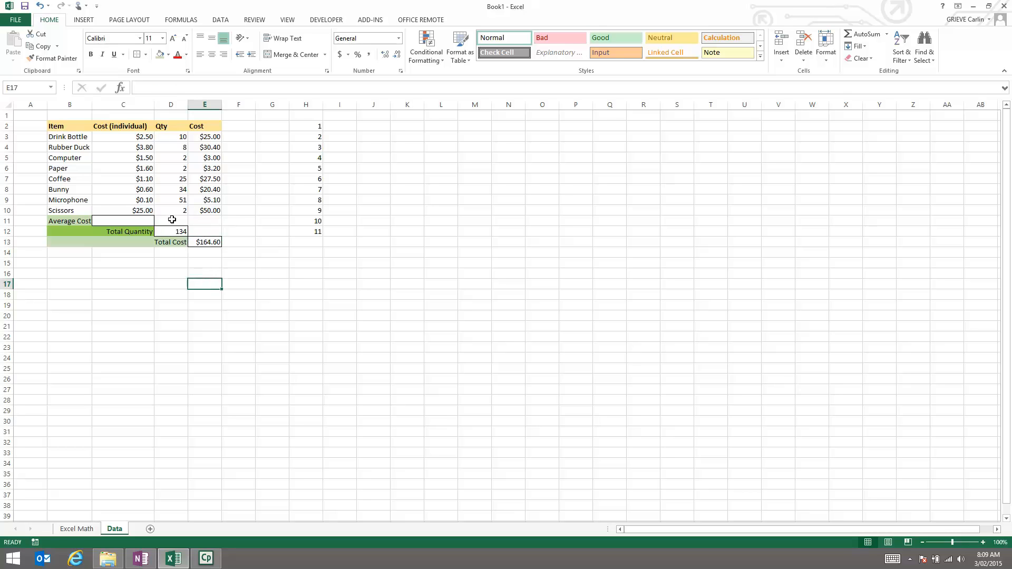
Step: Fill D11:E11 with the pale green of the Average Cost row and E12 with the standard Light Green color
drag(172, 220, 204, 221)
click(159, 55)
click(204, 232)
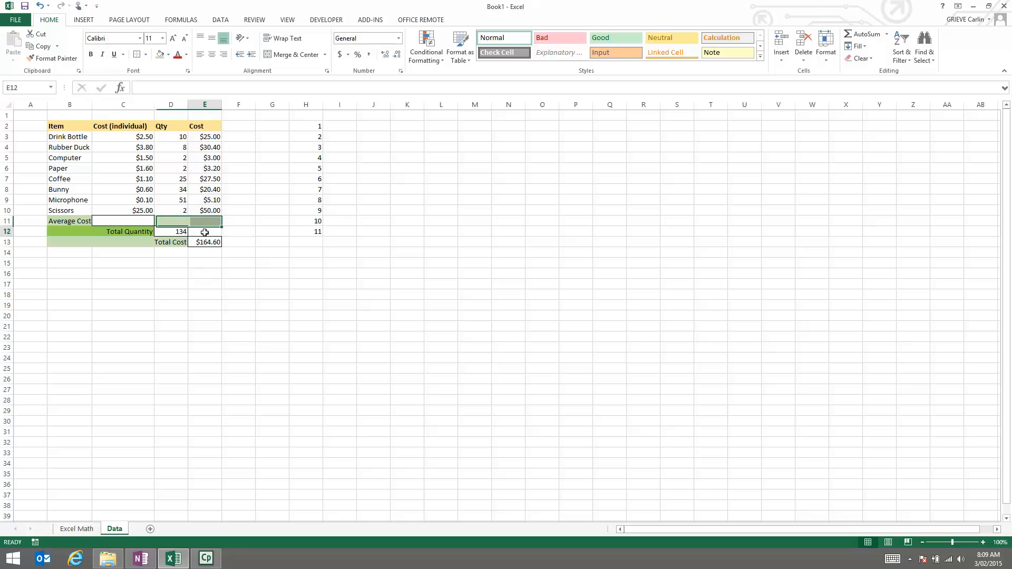
click(169, 55)
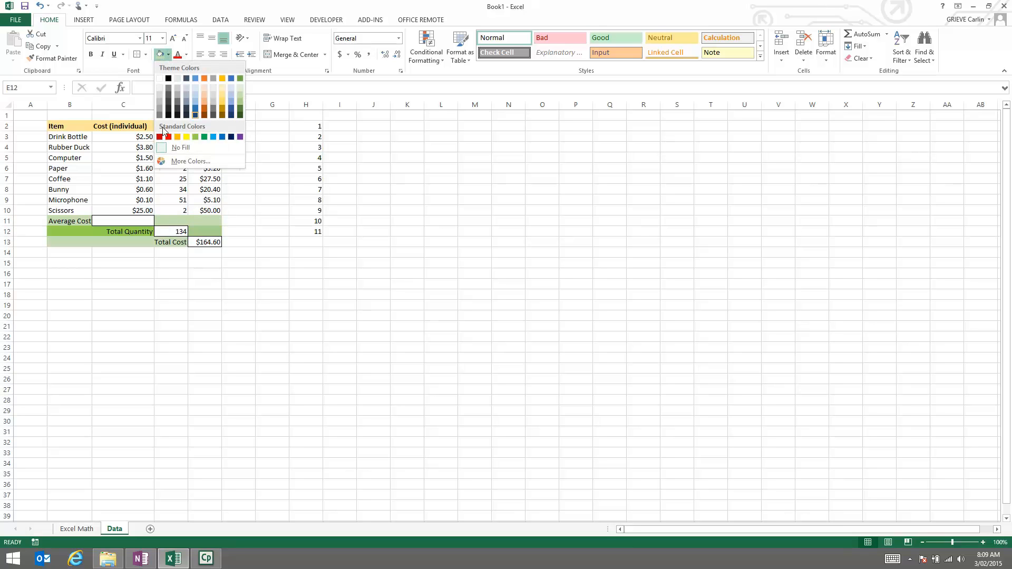
click(195, 139)
click(306, 284)
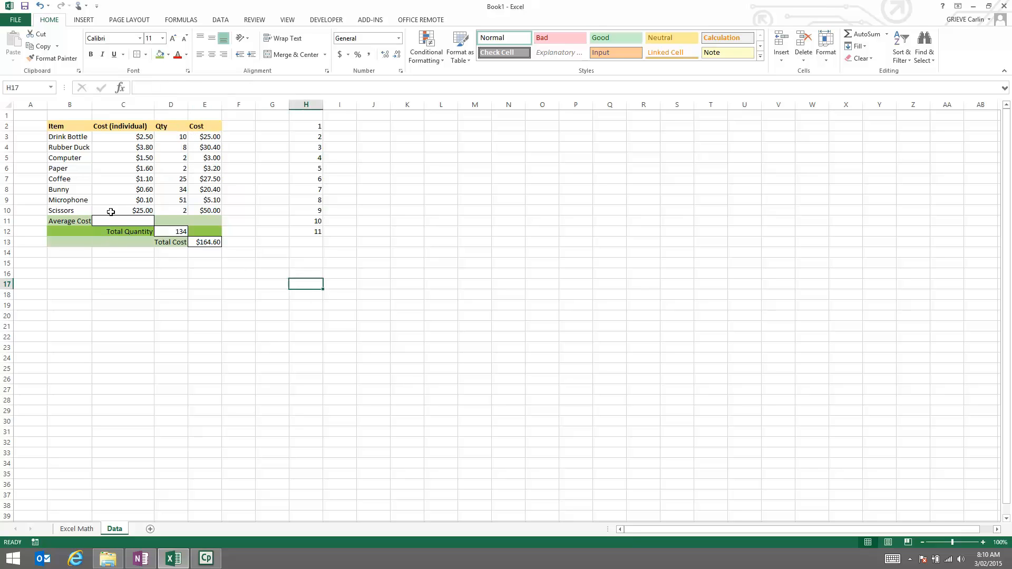
Step: Enter =average without any arguments in the Average Cost cell C11 and inspect the cell
click(134, 222)
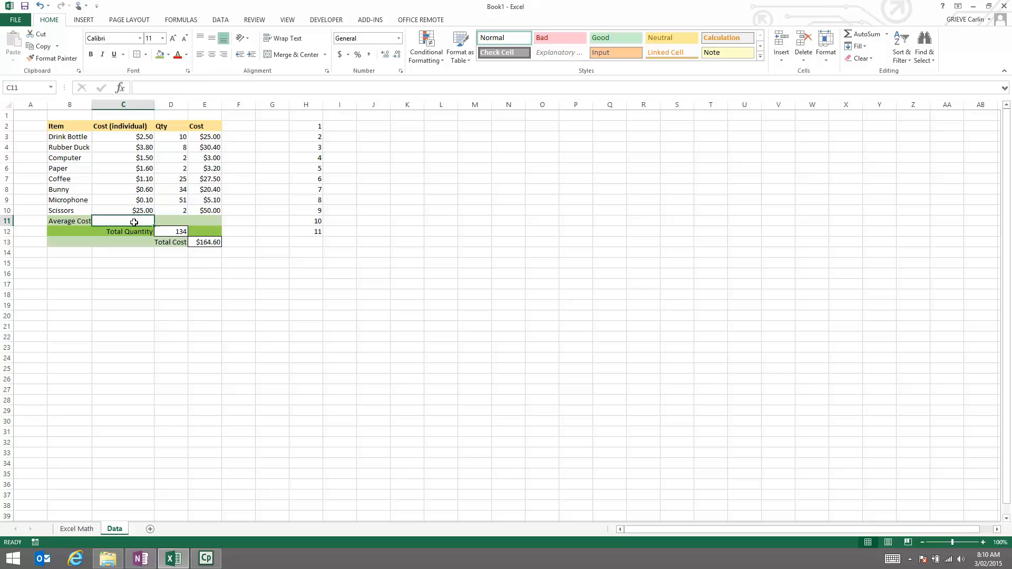
text(=sum)
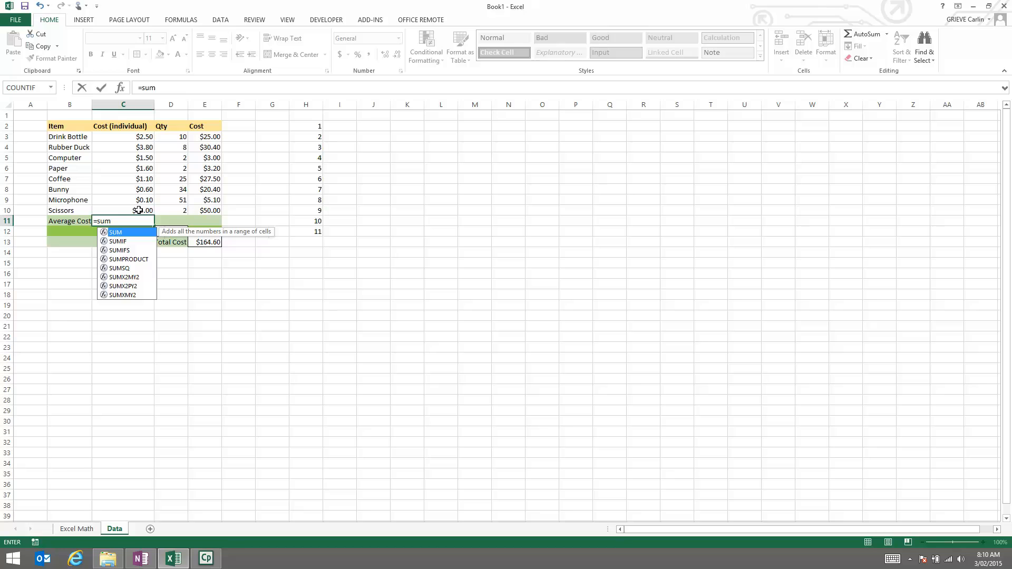
key(BackSpace)
key(BackSpace)
key(BackSpace)
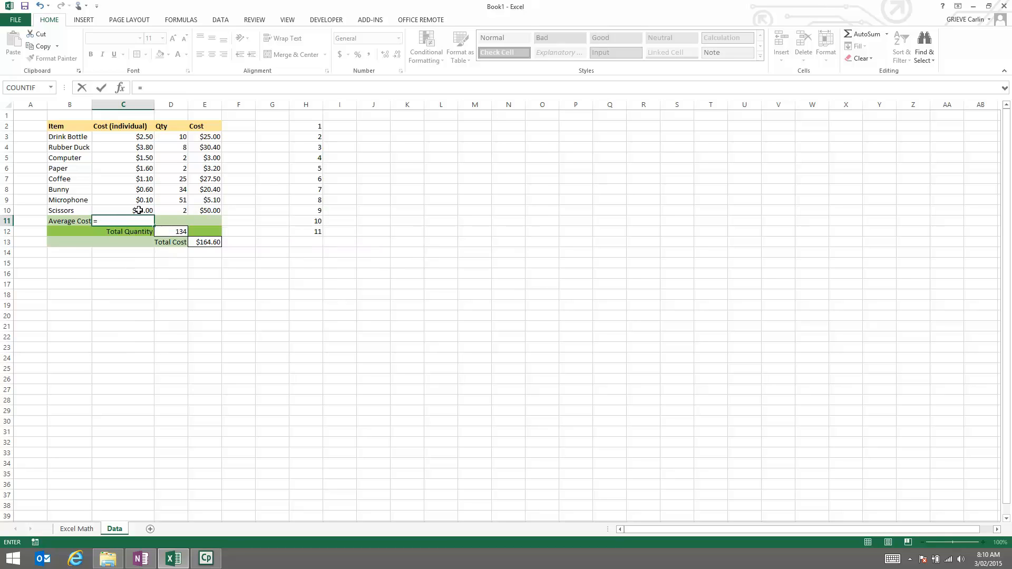
text(average)
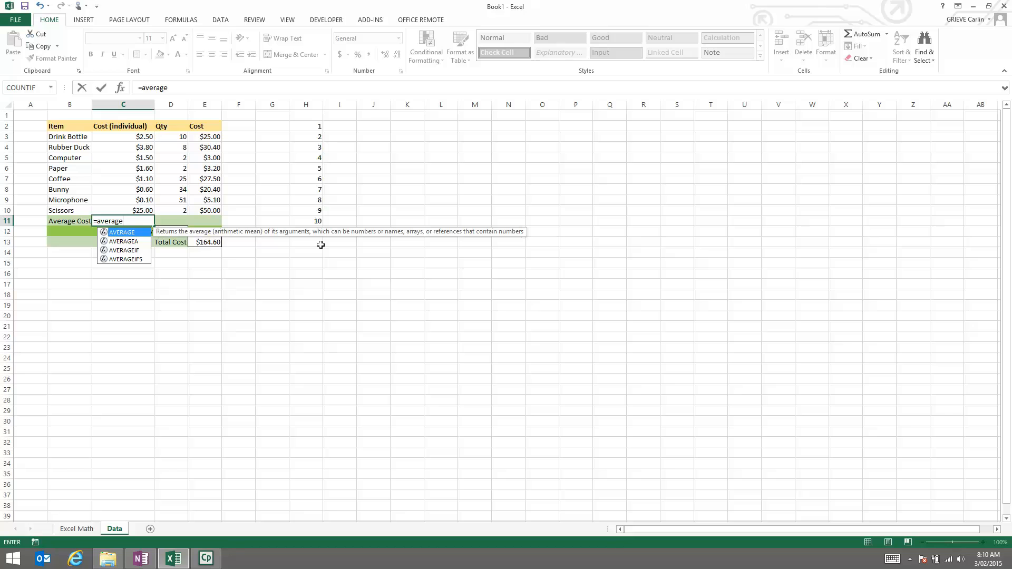
click(158, 317)
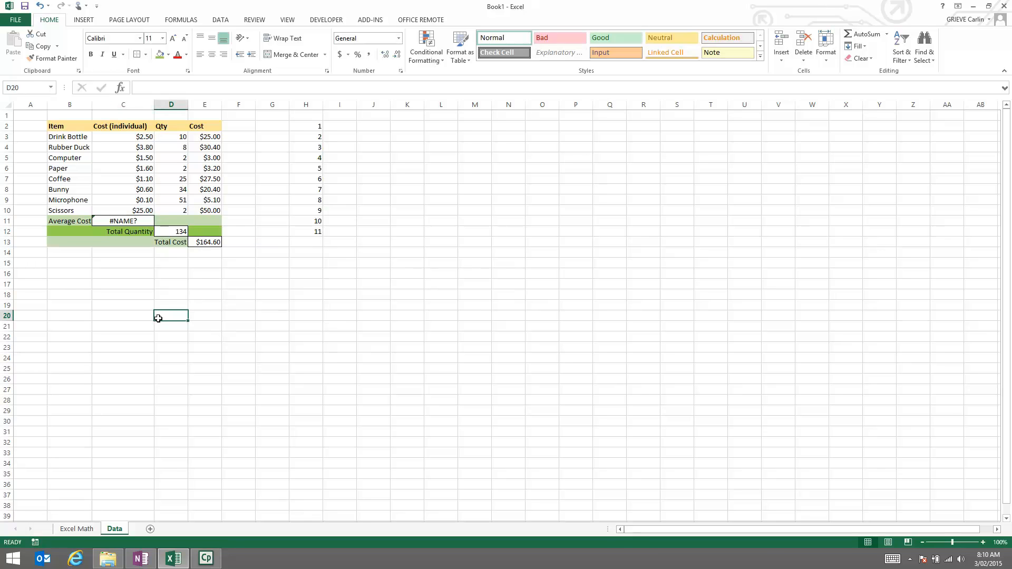
click(120, 221)
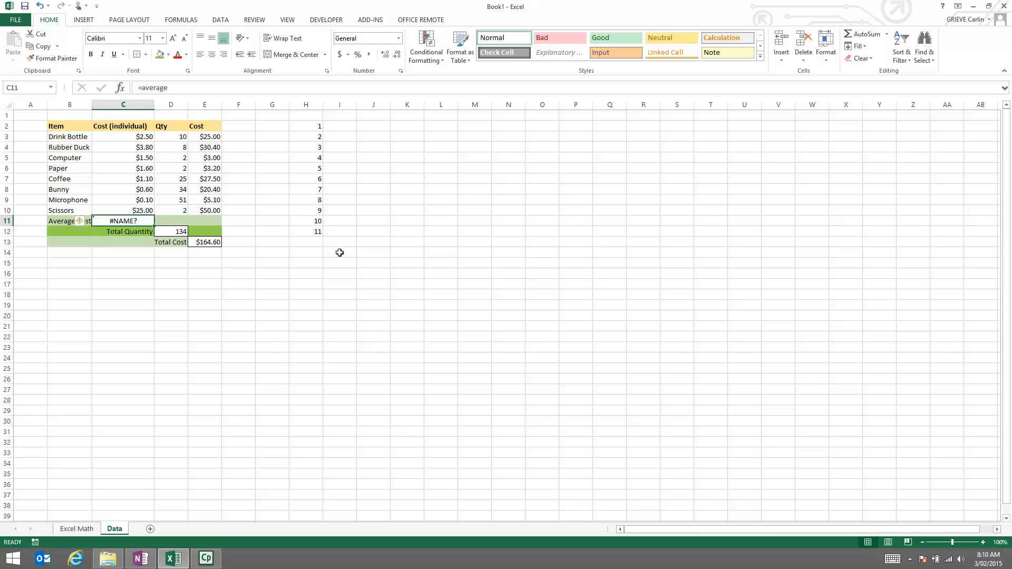
Step: Enter the sample values 2 in L3 and 4 in L4
click(424, 144)
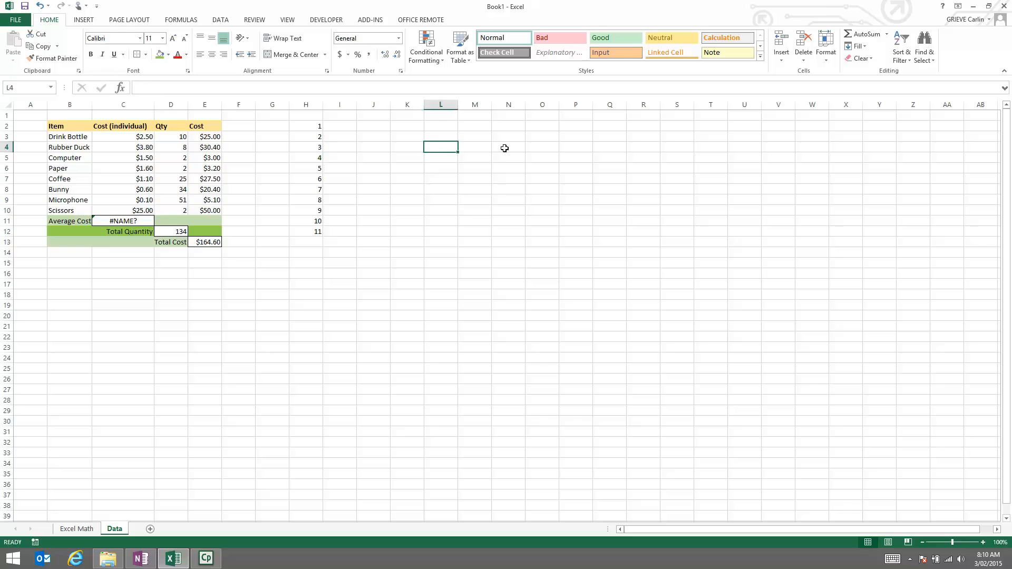
key(Up)
text(2)
key(Return)
text(4)
key(Return)
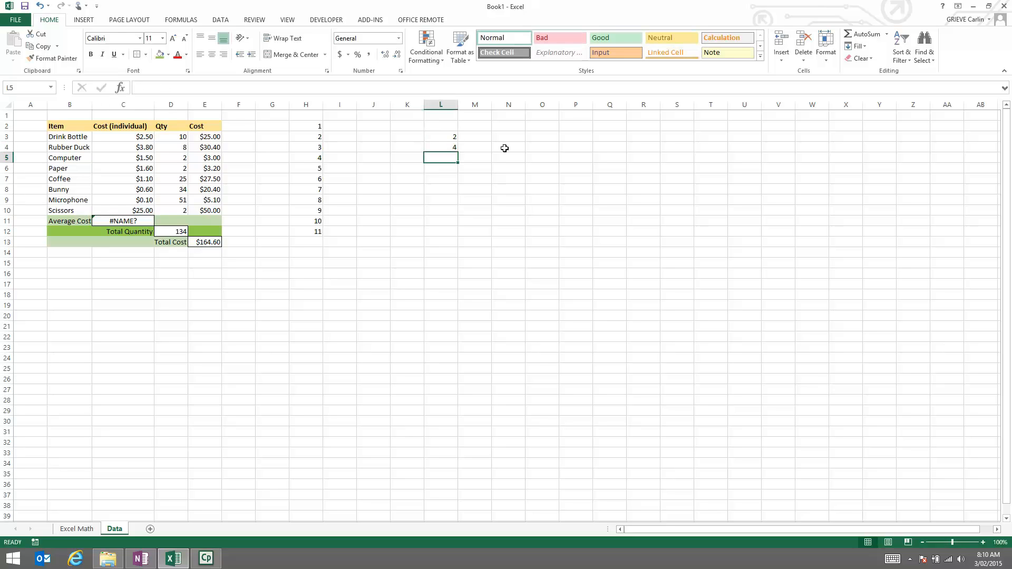
Step: Continue the sample values in column L with 6 in L5 and 8 in L6
text(6)
key(Return)
text(8)
key(Return)
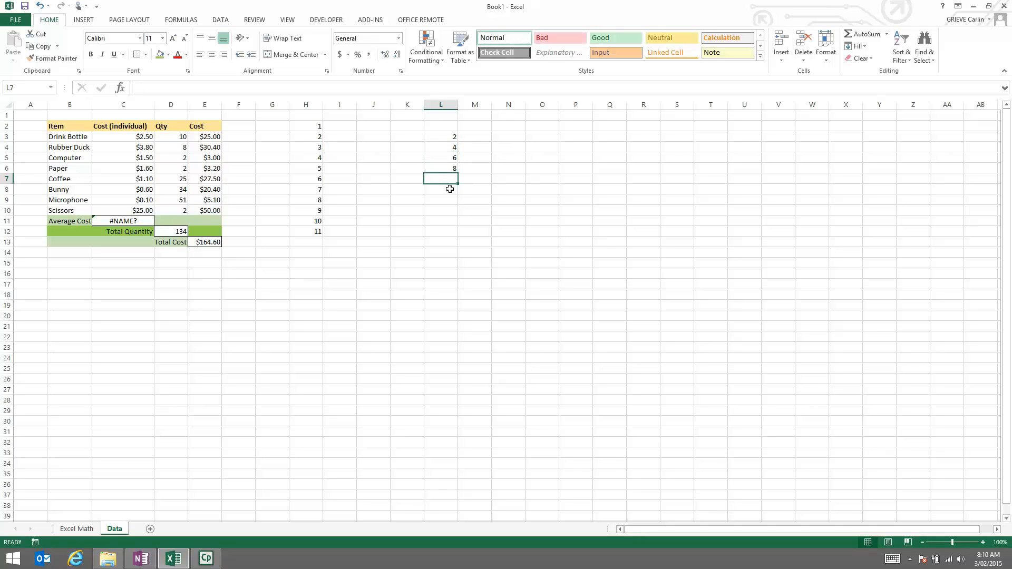
Step: Label L7 as AVERAGE and enter the formula =average(L3:L6) in M7
text(AVERAGE)
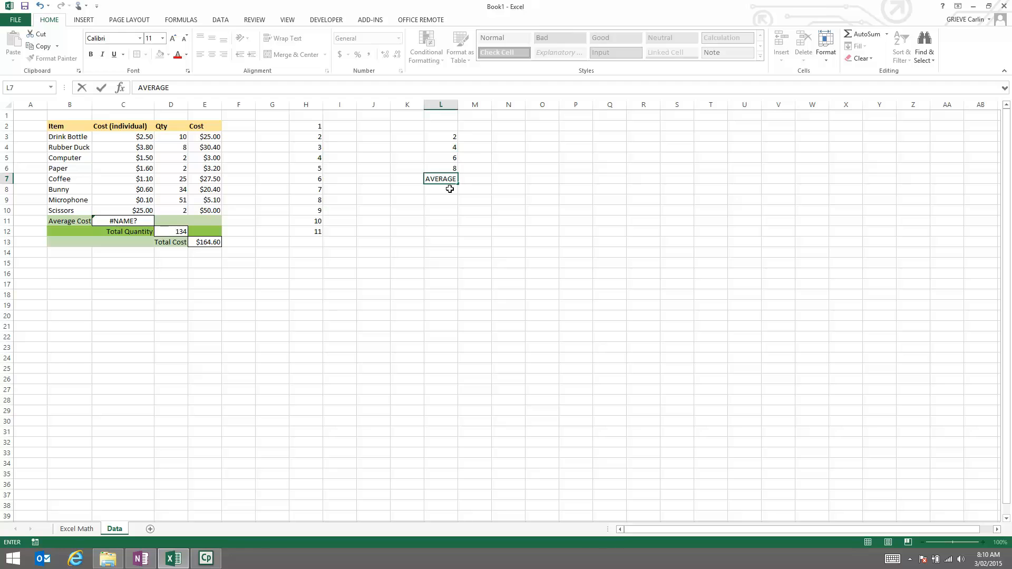
key(Tab)
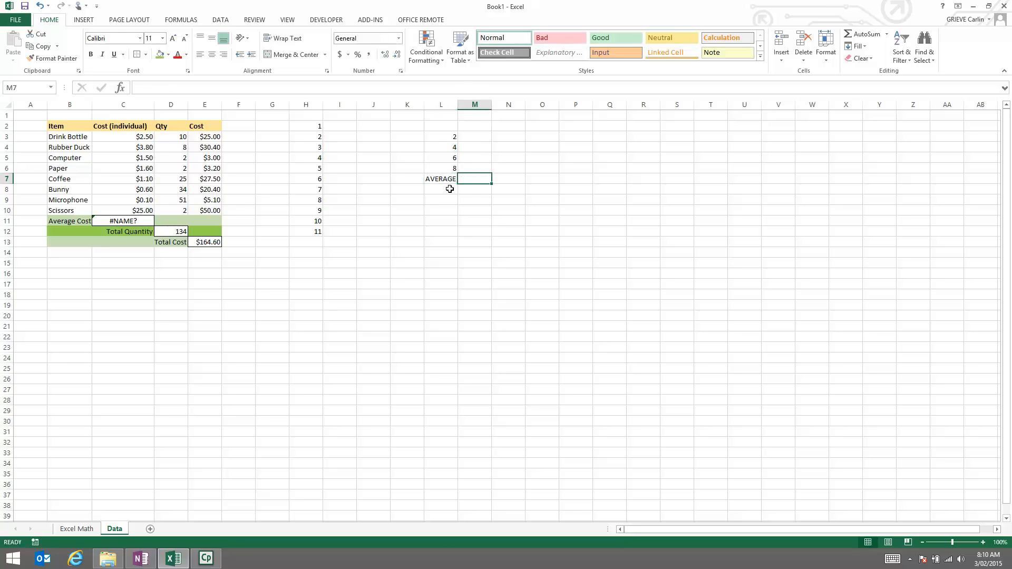
text(=average)
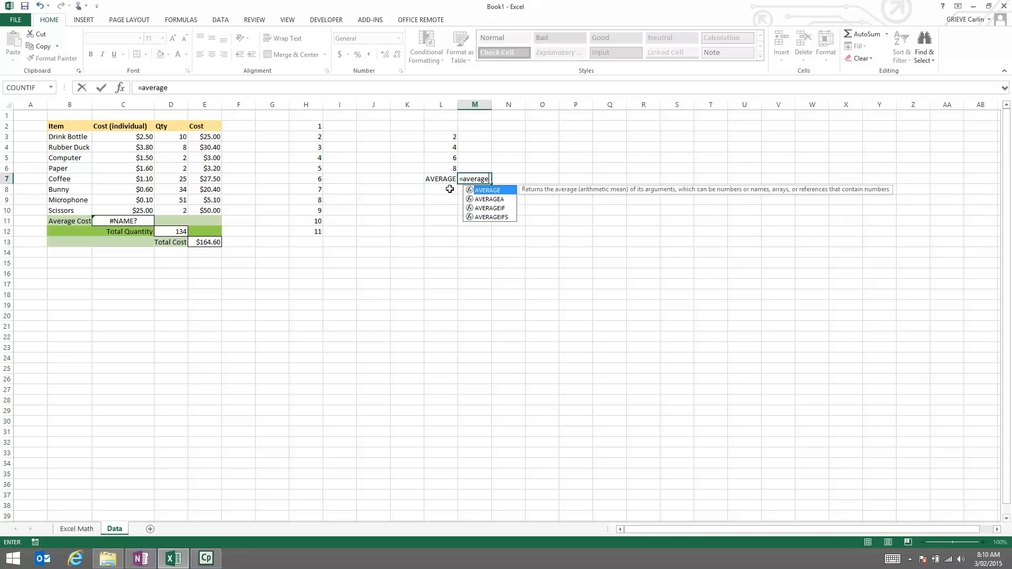
text(()
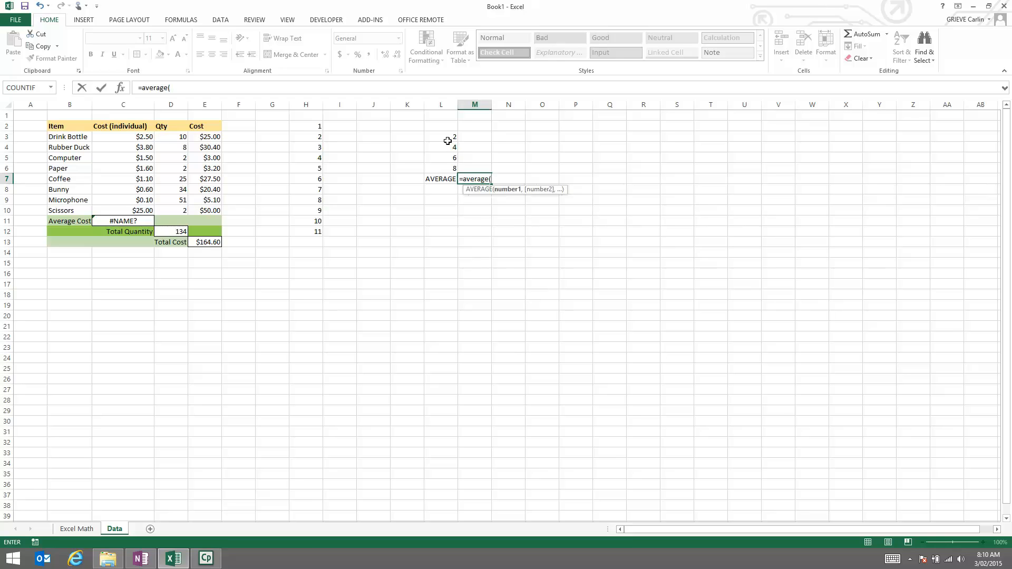
drag(446, 137, 446, 174)
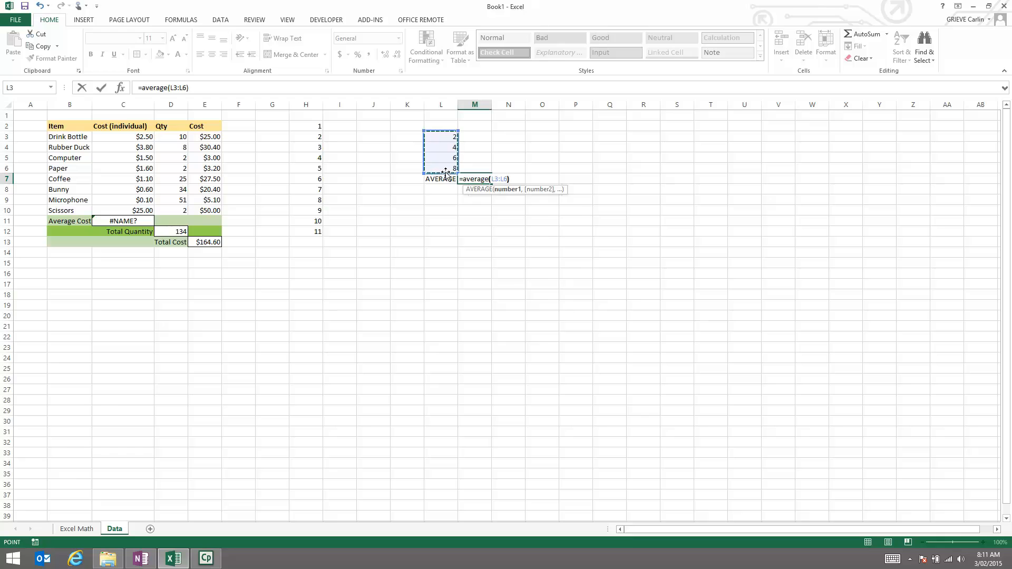
key(ctrl+Return)
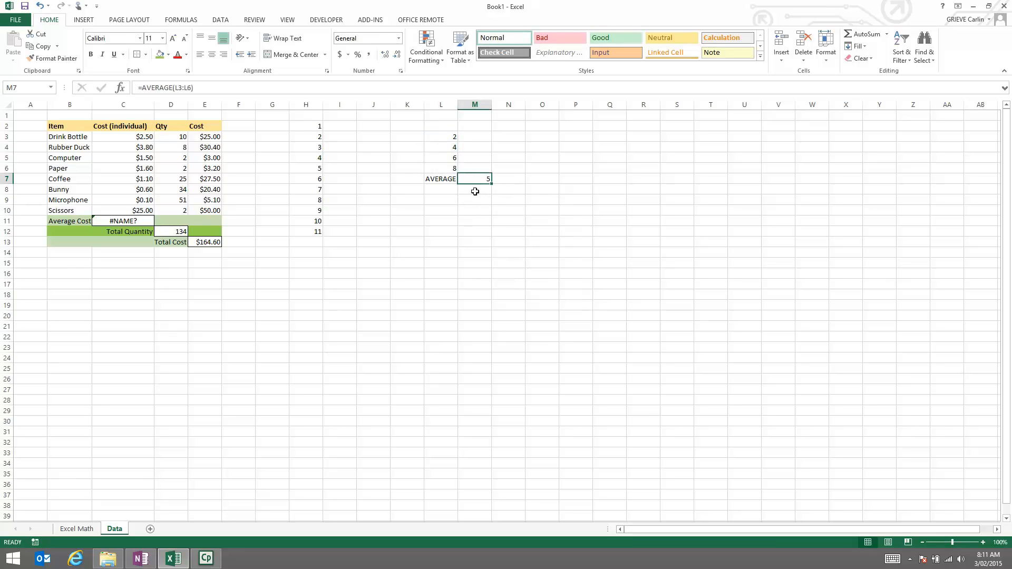
Step: Go through the sample values in L3:L6 one by one to review what is being averaged
click(447, 137)
click(449, 148)
click(448, 167)
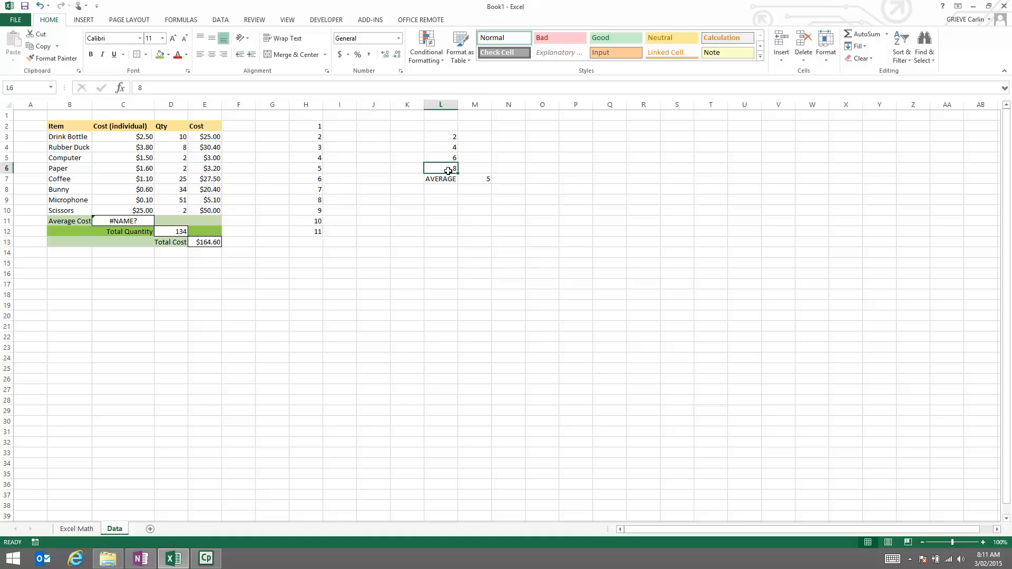
click(446, 136)
click(447, 148)
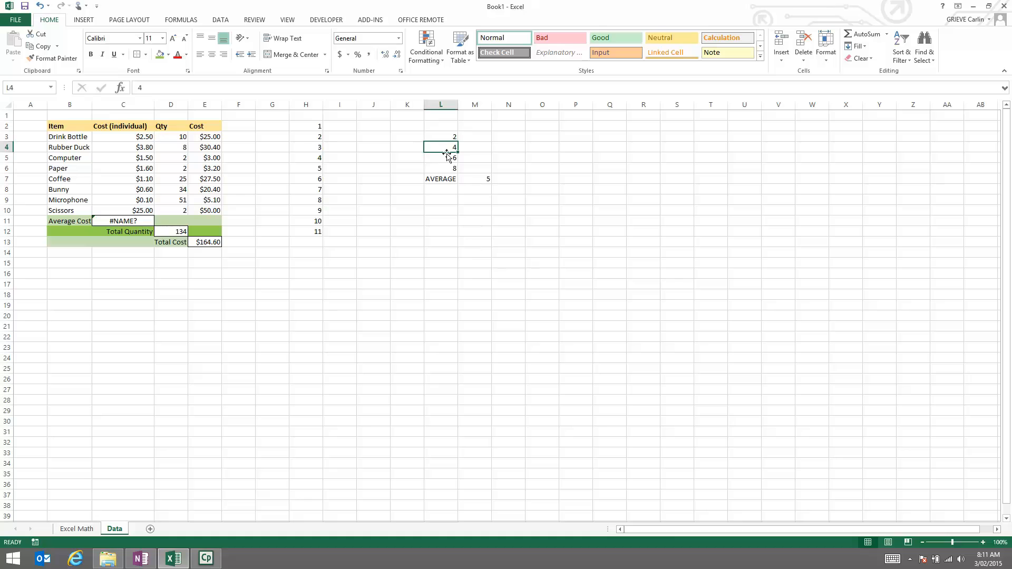
click(445, 158)
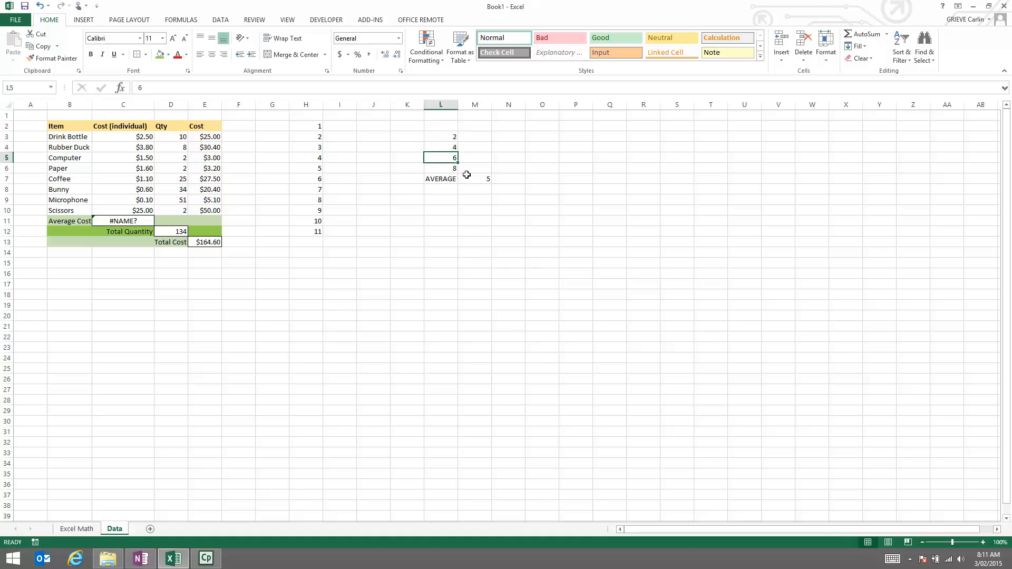
click(446, 168)
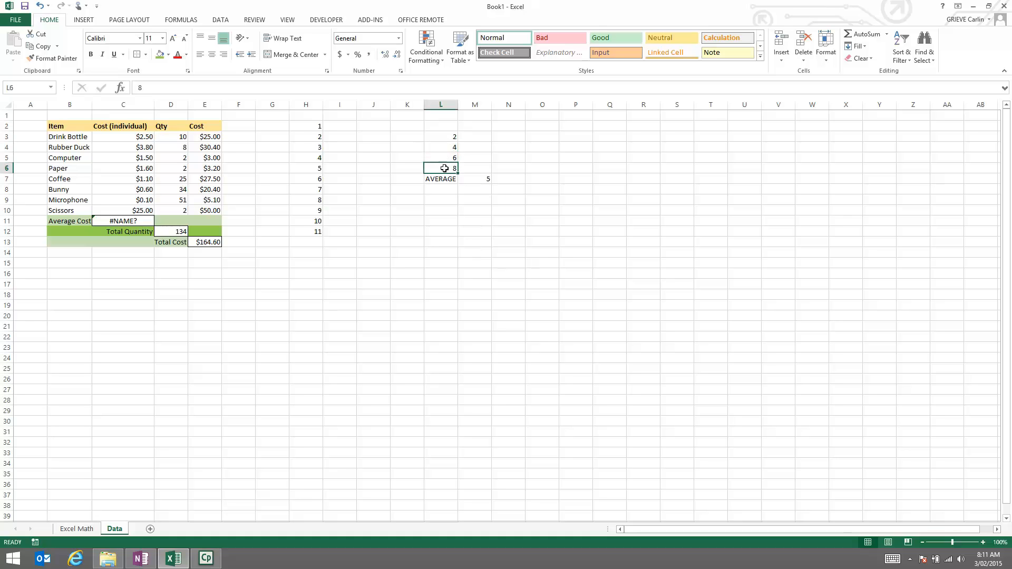
Step: Enter 20 in N3 as a scratch value and check it against the sample cells L3:L6
click(476, 151)
click(510, 138)
text(20)
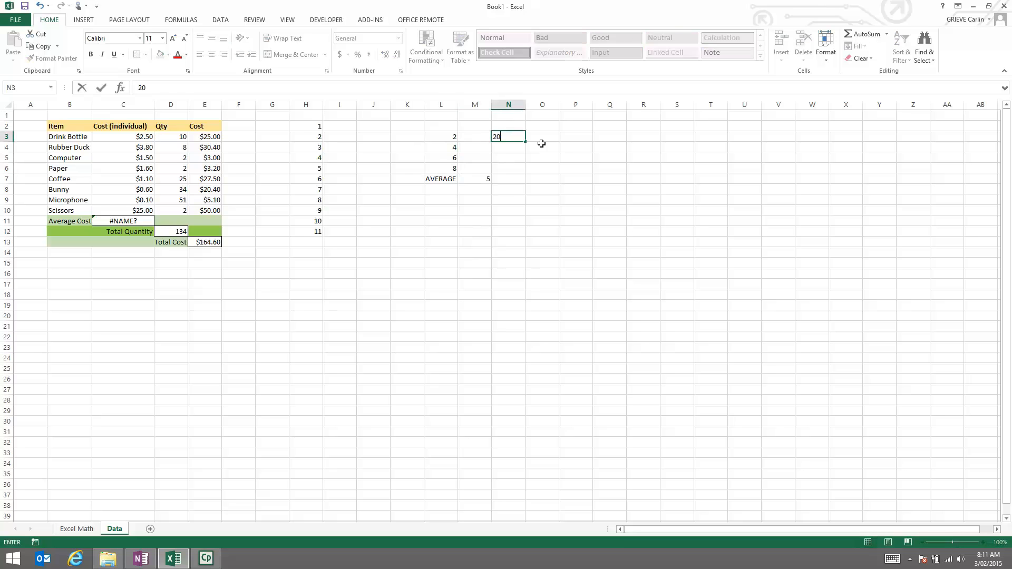
click(554, 157)
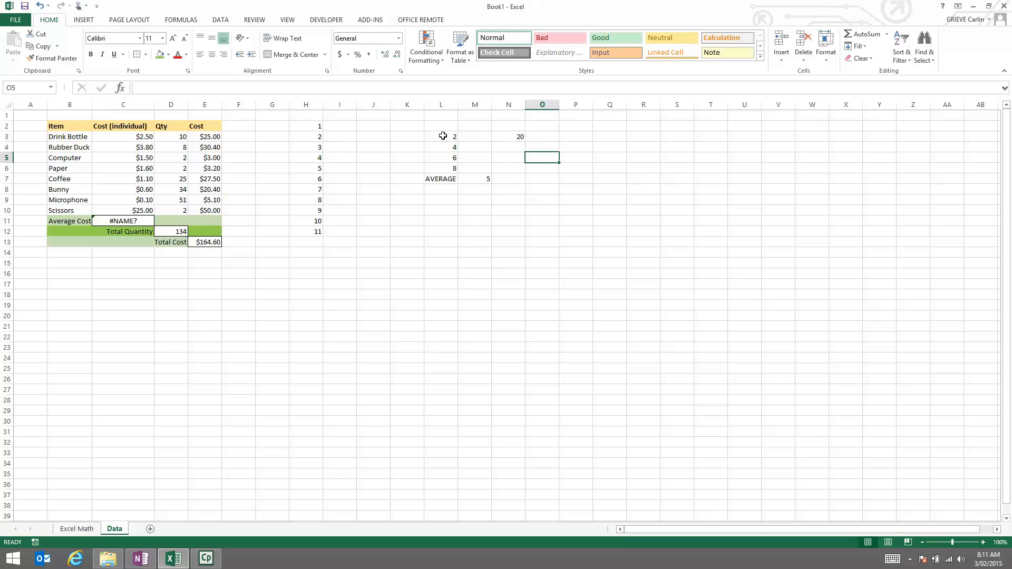
click(443, 136)
click(442, 147)
click(443, 157)
click(443, 168)
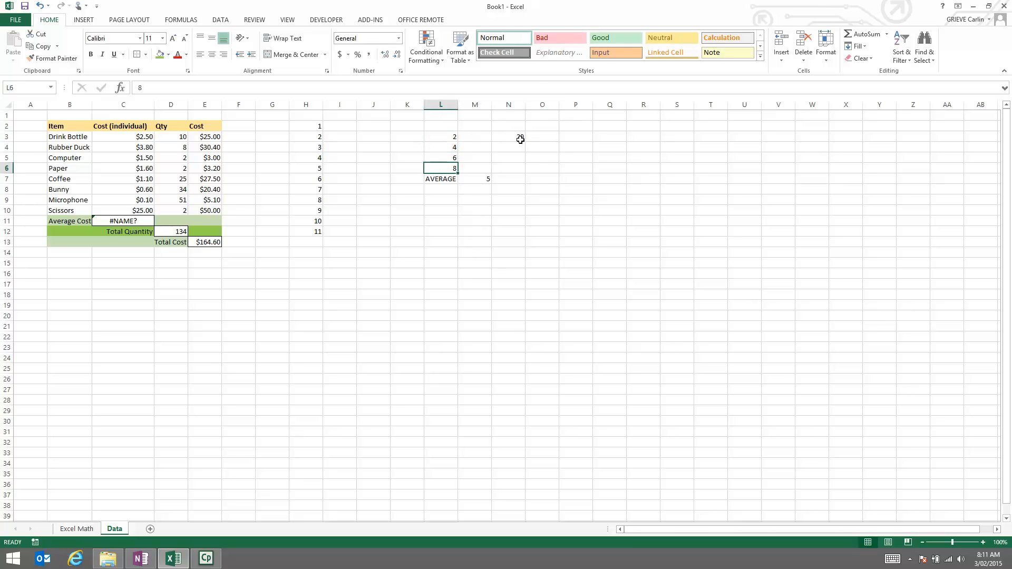
Step: Enter the scratch values 4 in N4 and 5 in N5
click(521, 139)
click(517, 149)
text(4)
key(Return)
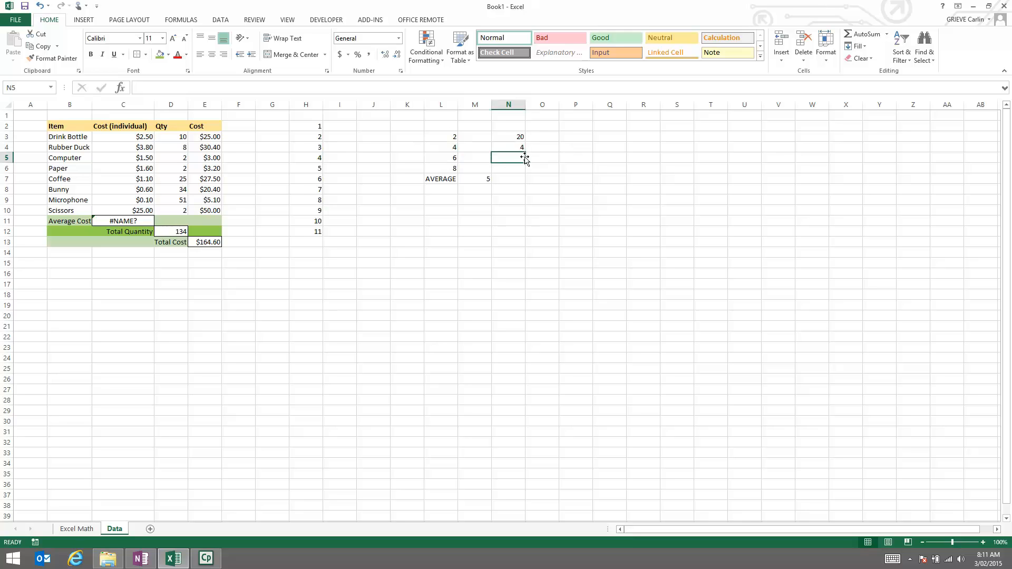
text(5)
key(Return)
Step: Review the sample range L3:L6 and delete the scratch values in N3:N5
drag(456, 136, 451, 168)
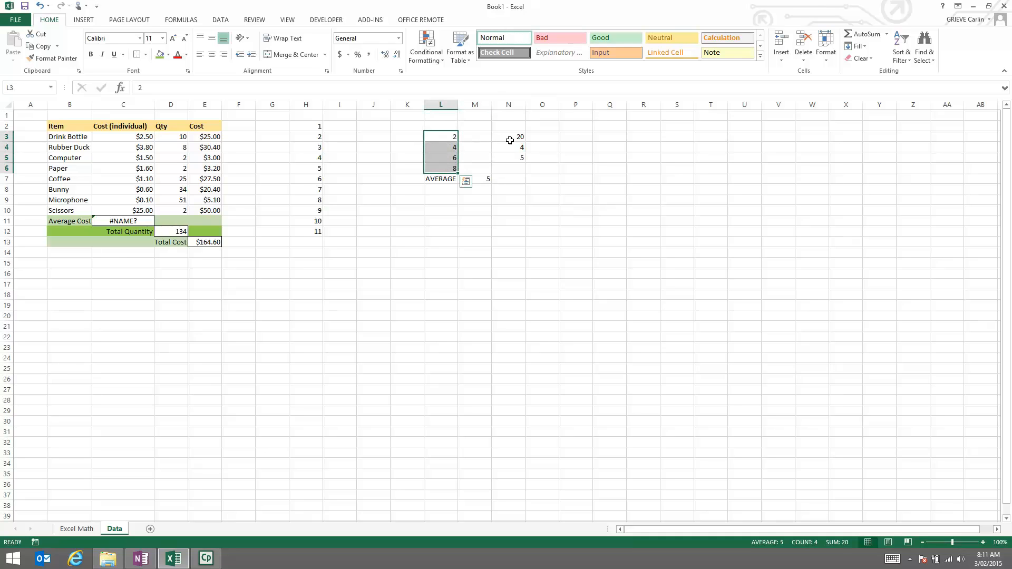
click(516, 157)
drag(498, 136, 517, 158)
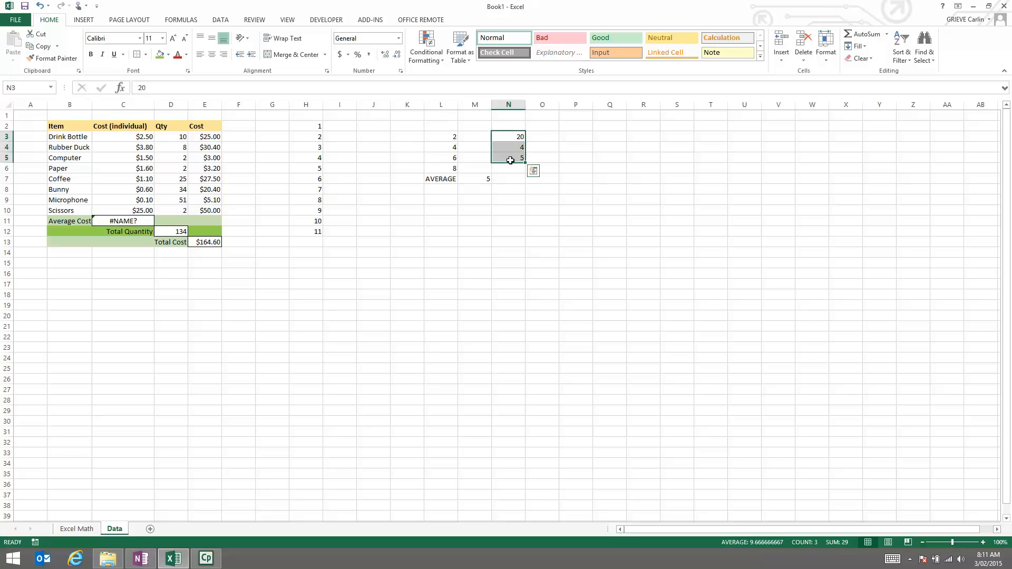
key(Delete)
Step: Examine the AVERAGE function name in the M7 formula without changing it
click(470, 179)
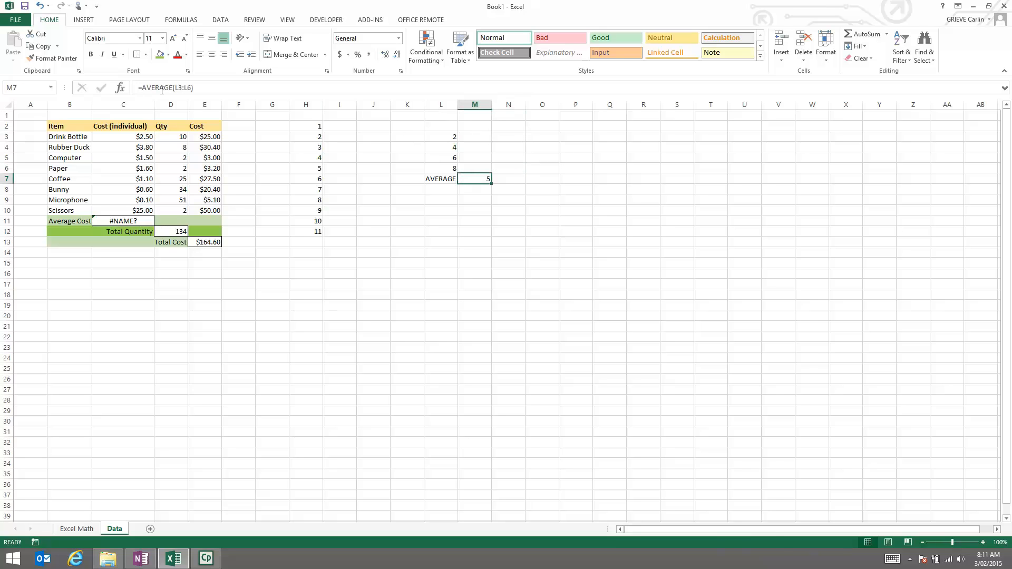
drag(141, 87, 174, 88)
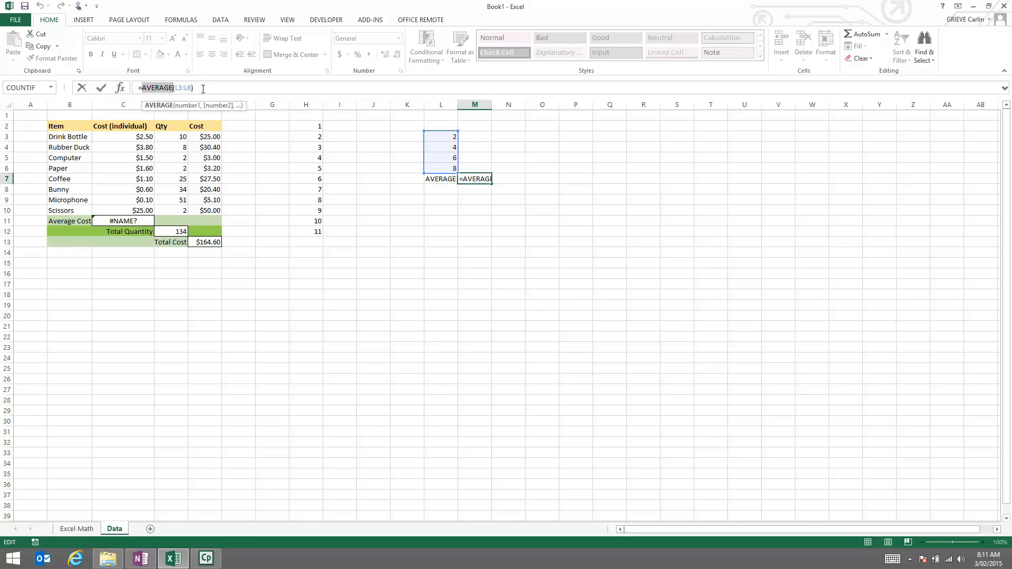
key(Escape)
click(501, 219)
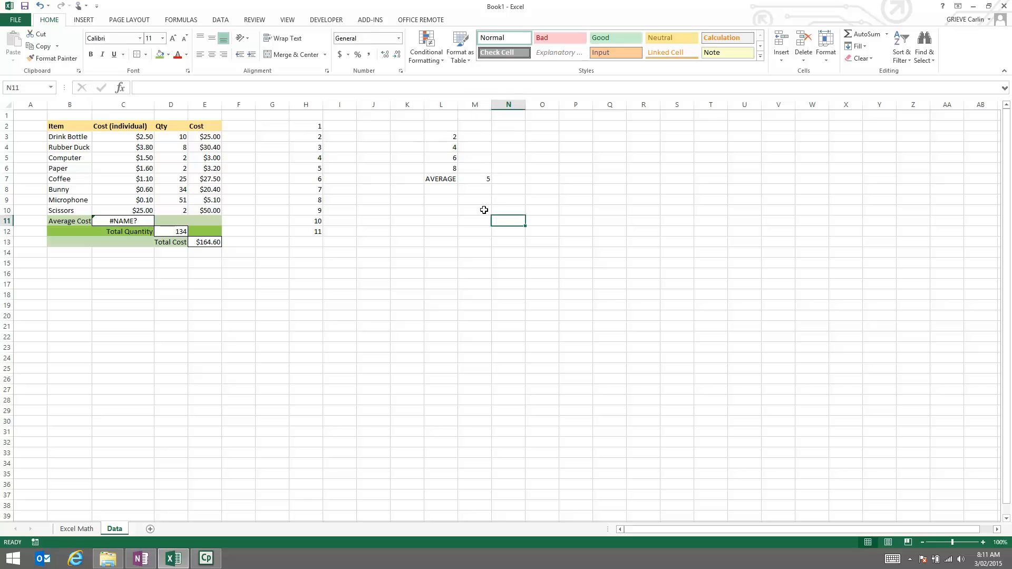
Step: Complete the Average Cost formula in C11 as =average(C3:C10) and inspect the cell
click(124, 221)
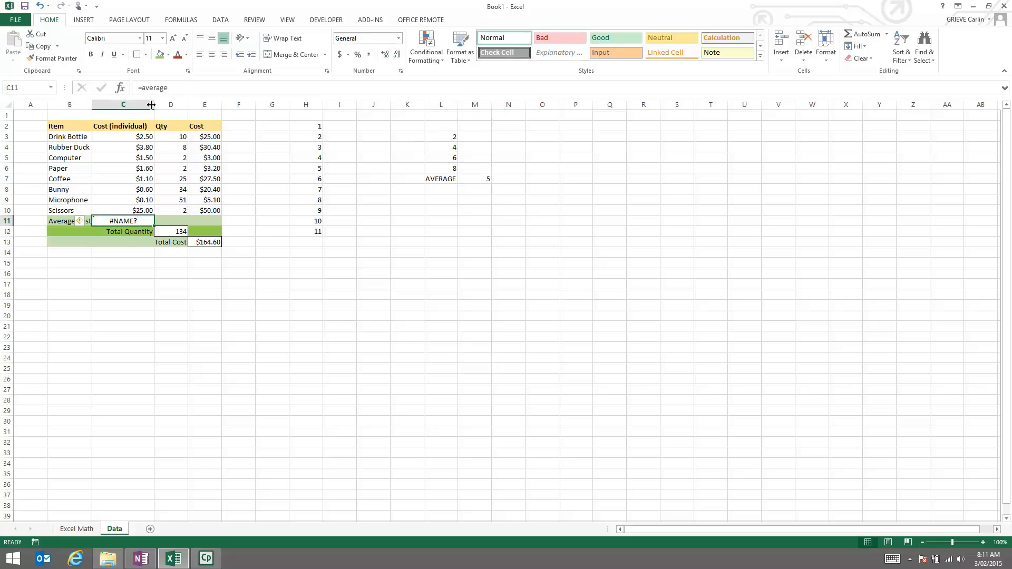
click(178, 87)
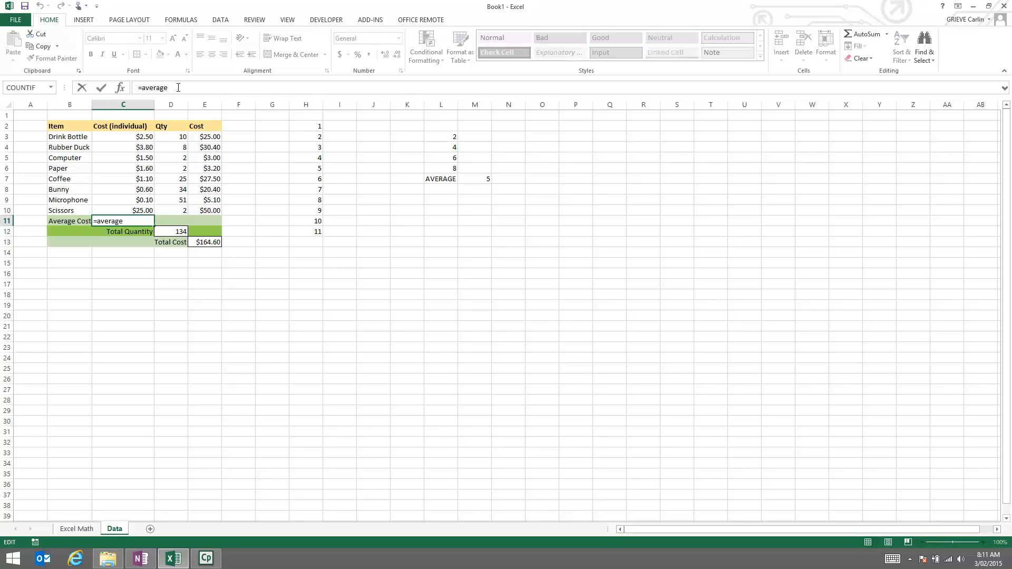
text(()
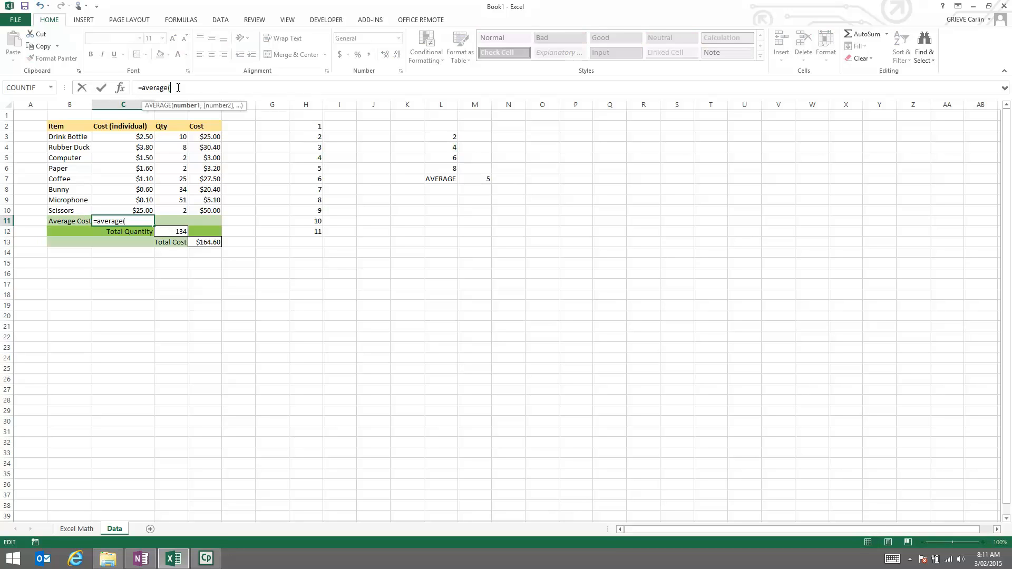
drag(116, 139, 127, 216)
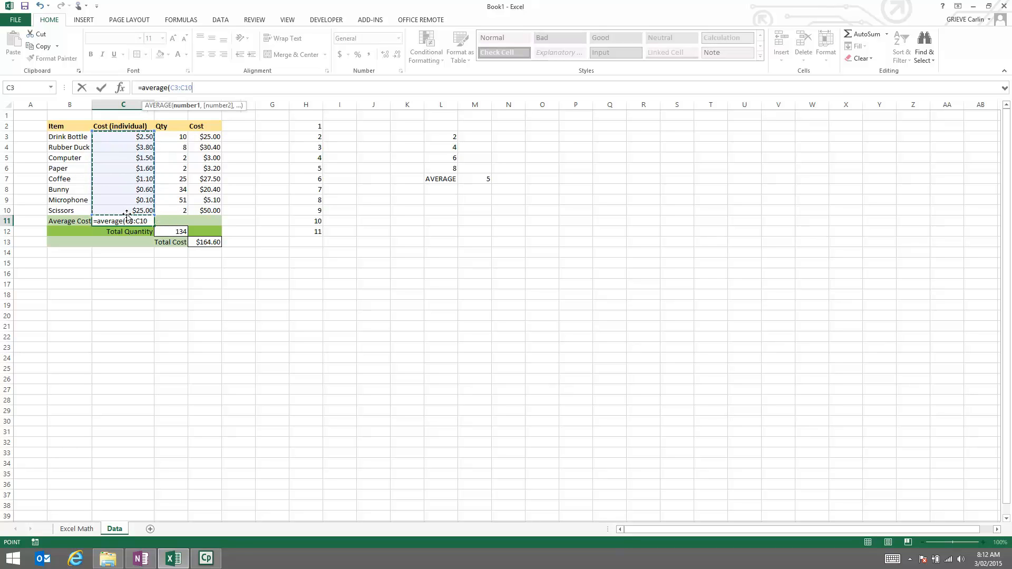
text())
key(Return)
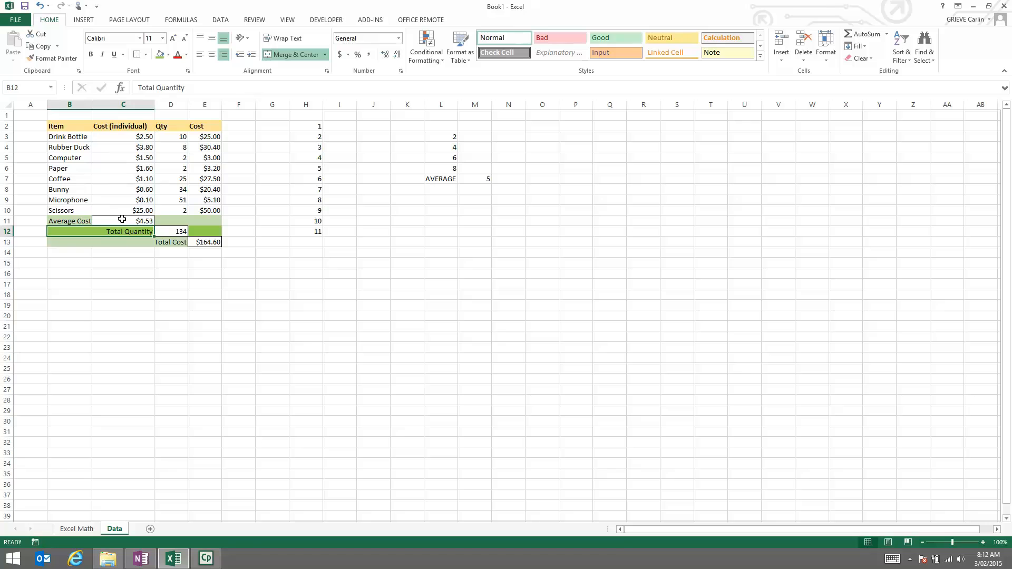
click(121, 219)
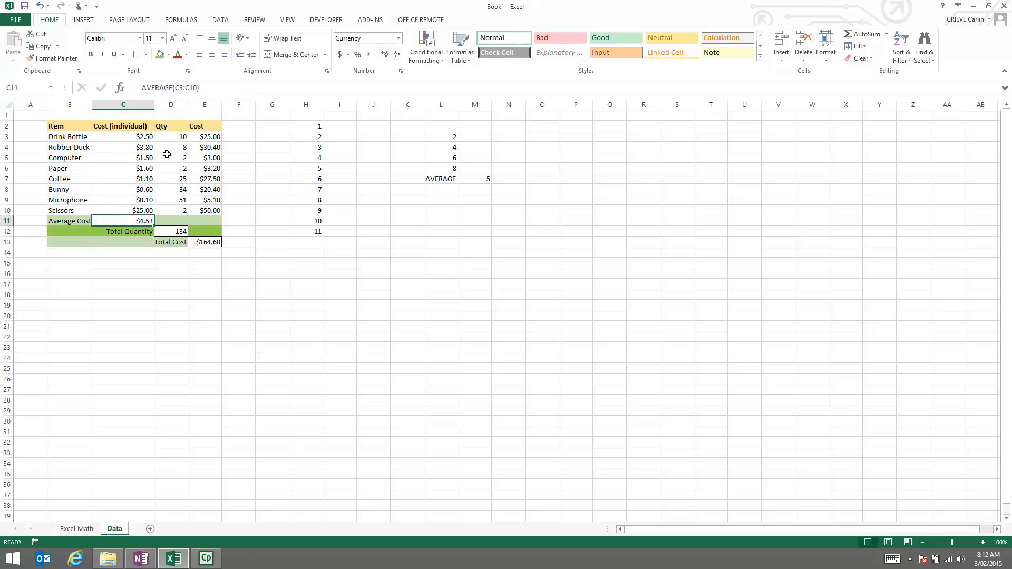
Step: Set the individual costs of Microphone in C9 and Bunny in C8 to 1.80 each
click(131, 198)
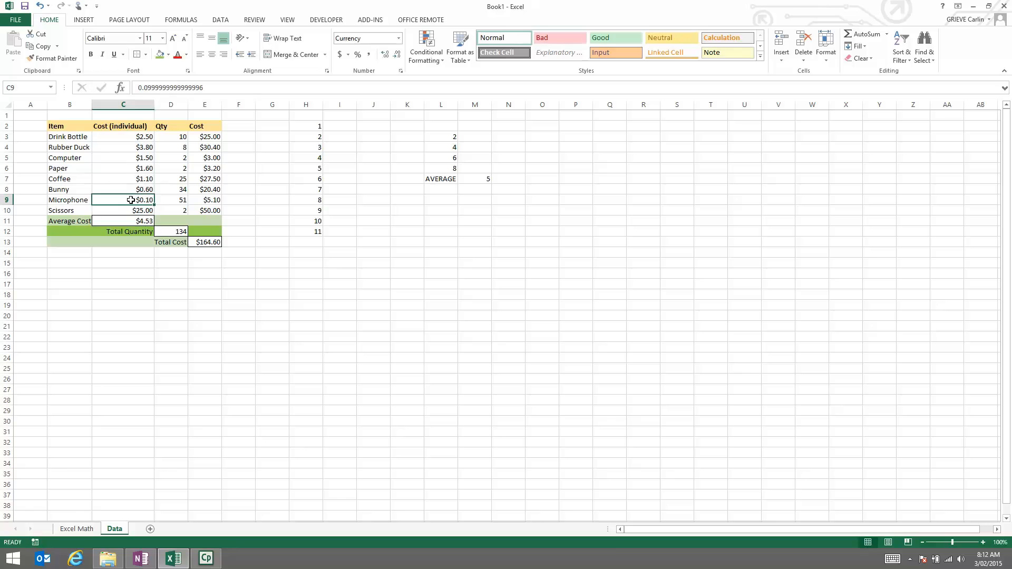
text(1.80)
key(Return)
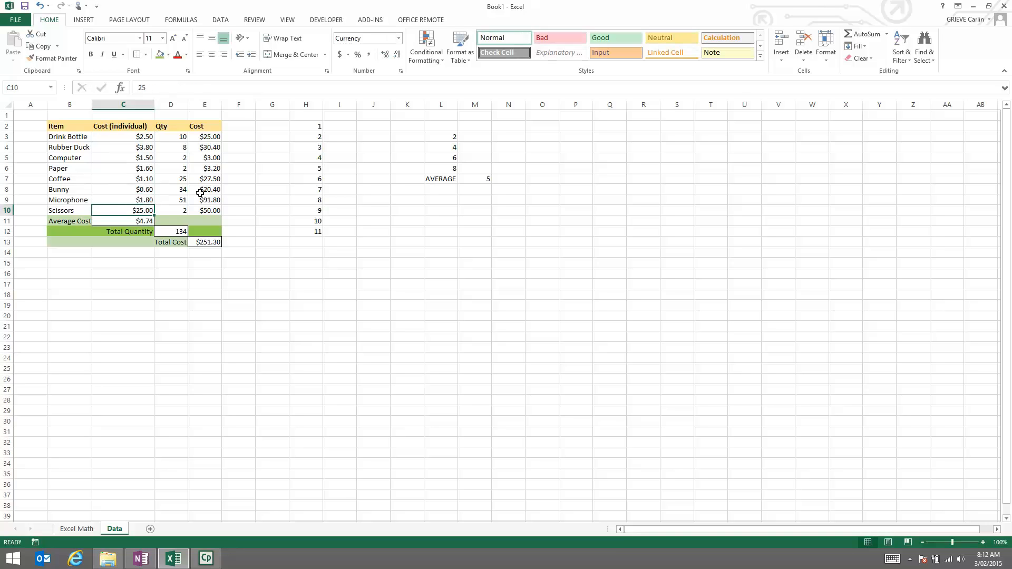
click(136, 188)
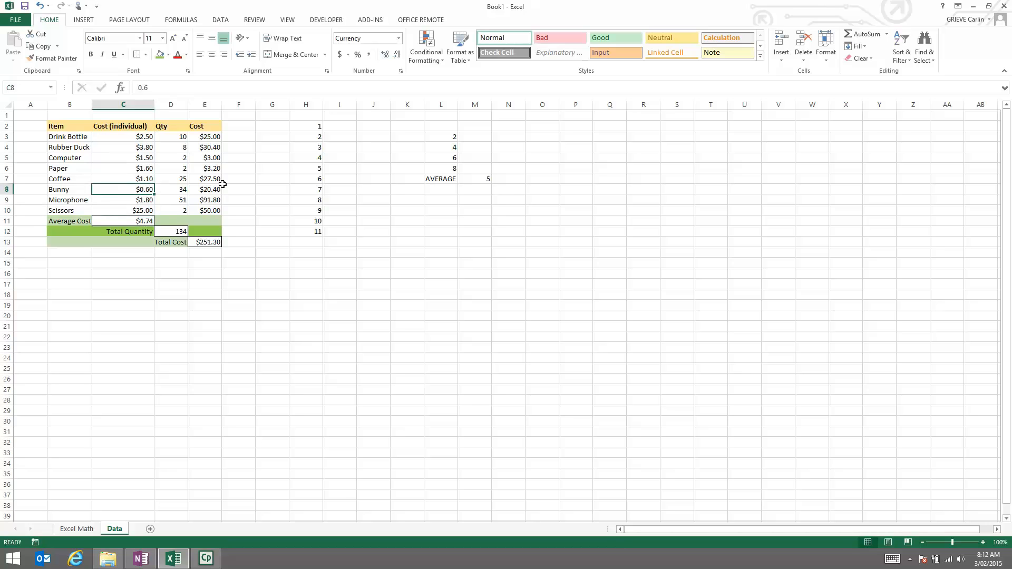
text(1.80)
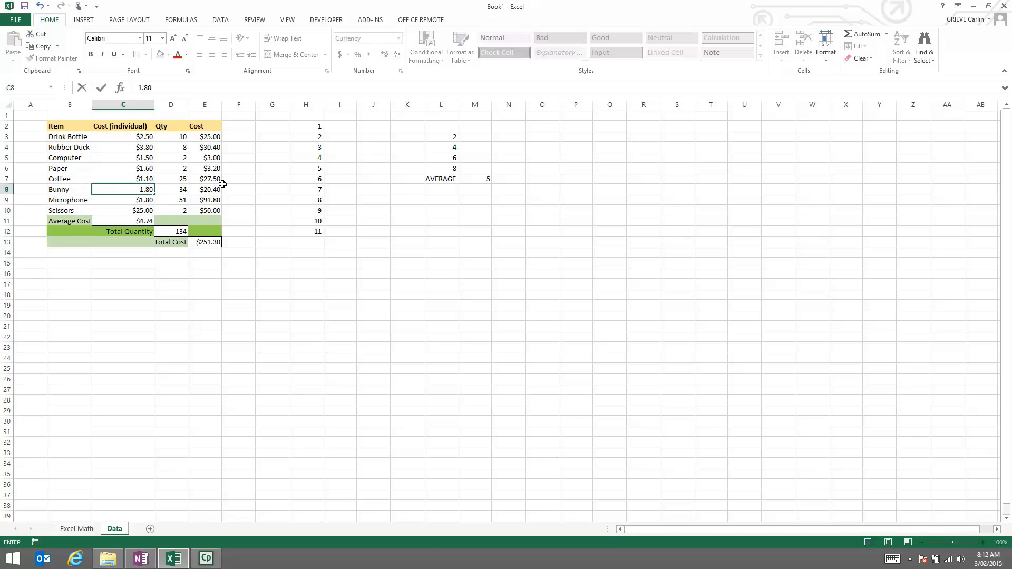
key(Return)
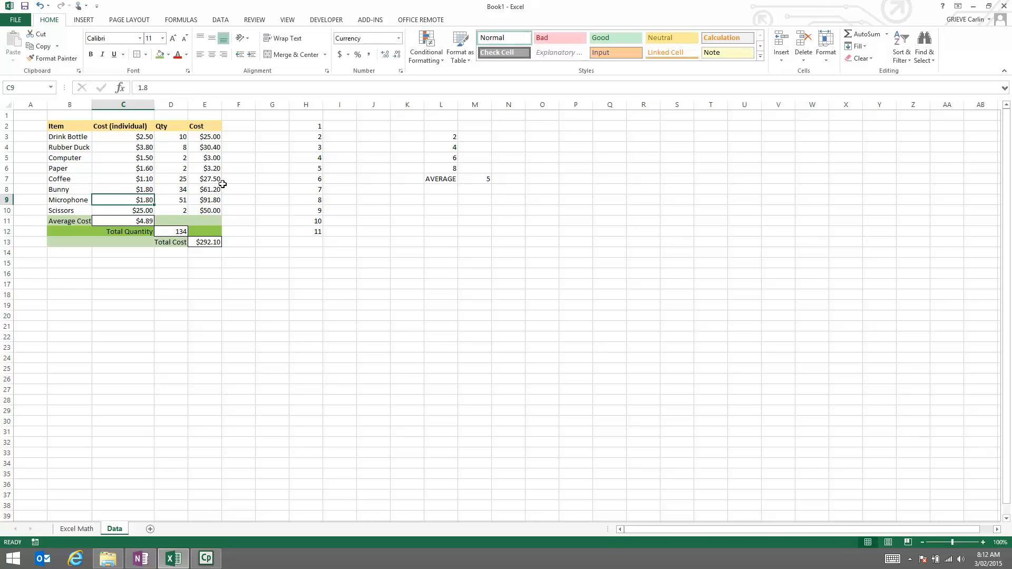
Step: Try individual costs of 3 and 250 for Scissors in C10
click(146, 211)
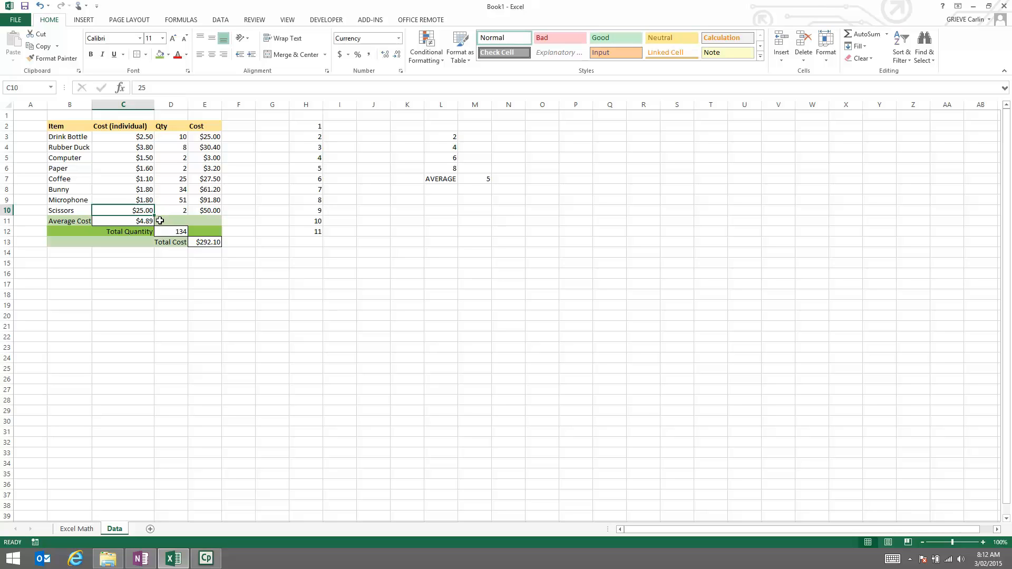
text(3)
key(Return)
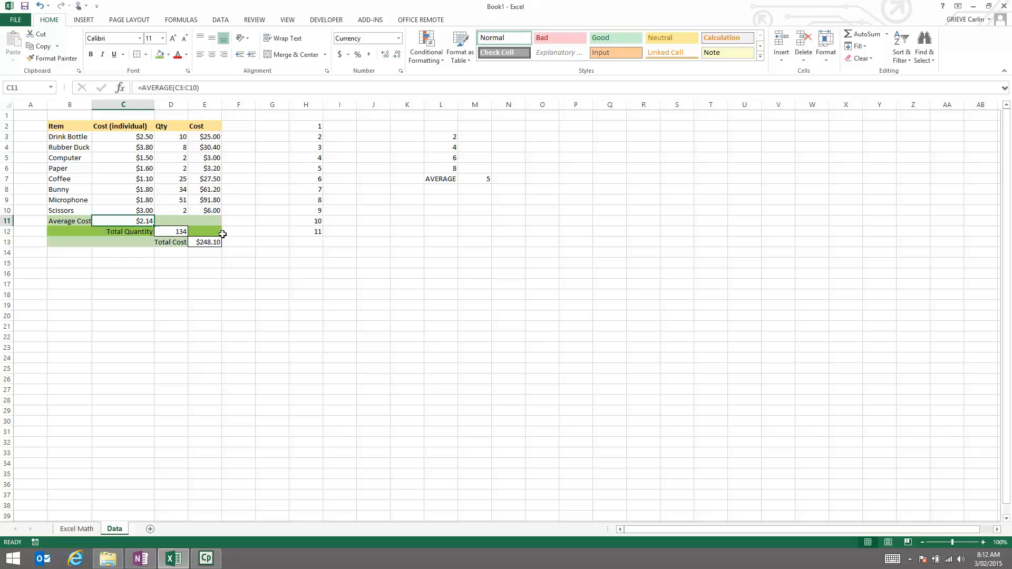
click(143, 211)
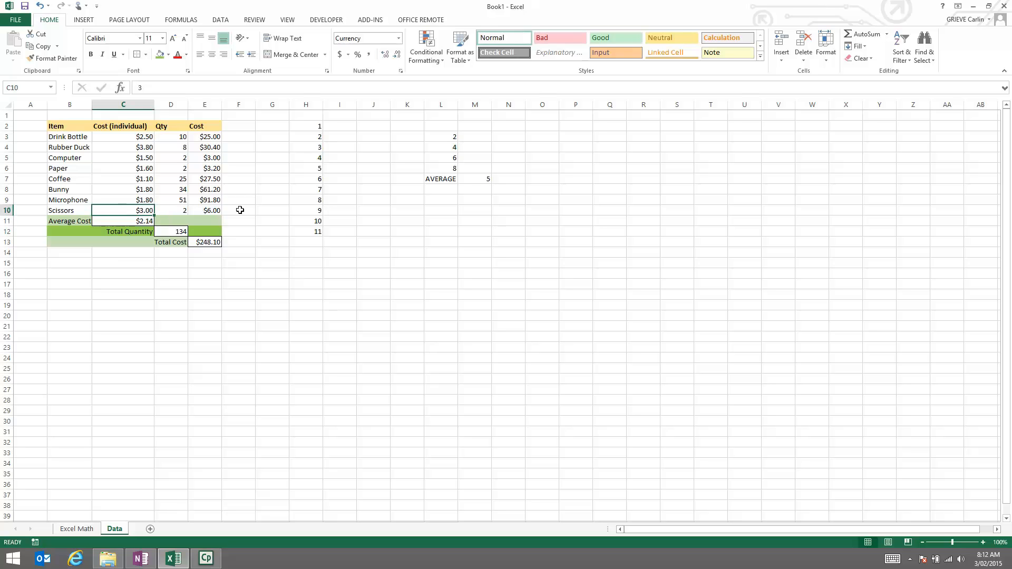
text(250)
key(Return)
Step: Set the individual cost of Scissors in C10 to 25 and inspect the Total Quantity and Average Cost formulas
key(Up)
text(250)
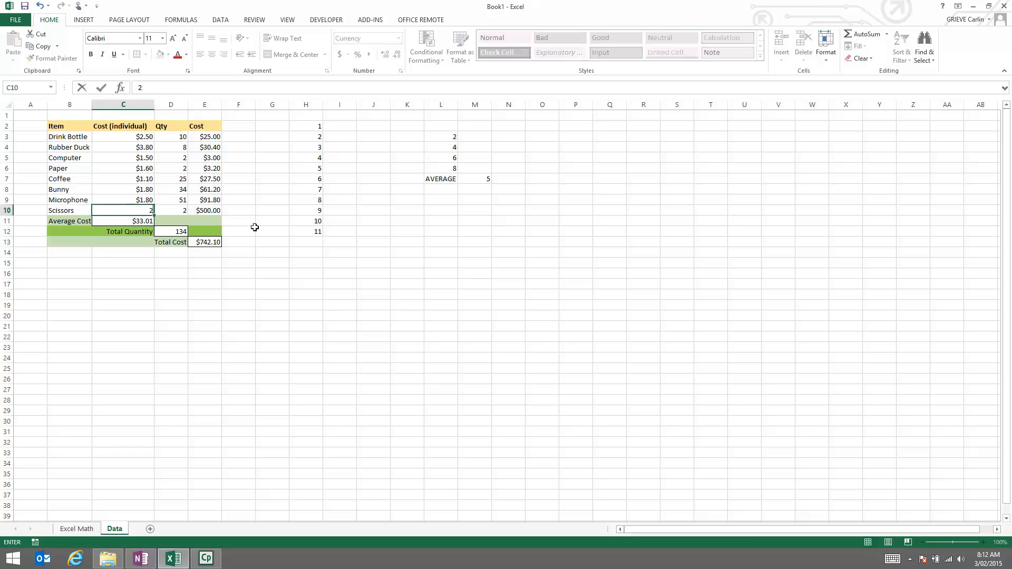
key(Return)
click(249, 244)
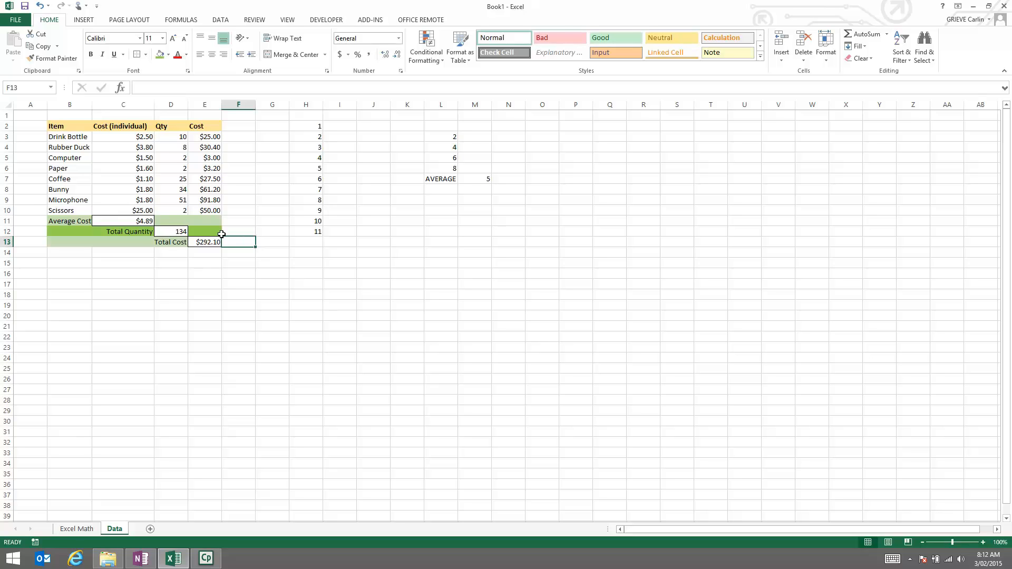
click(193, 242)
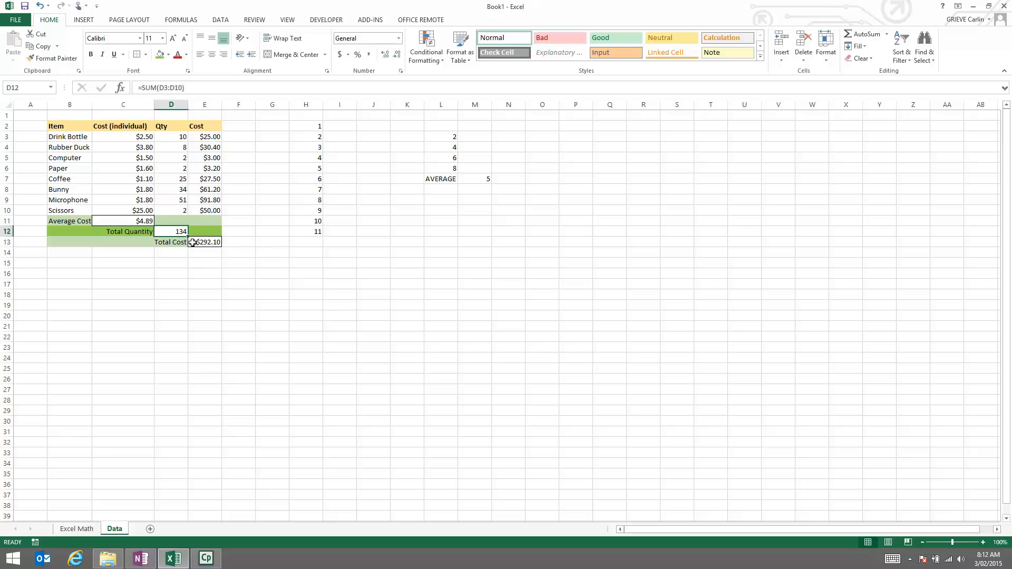
click(131, 220)
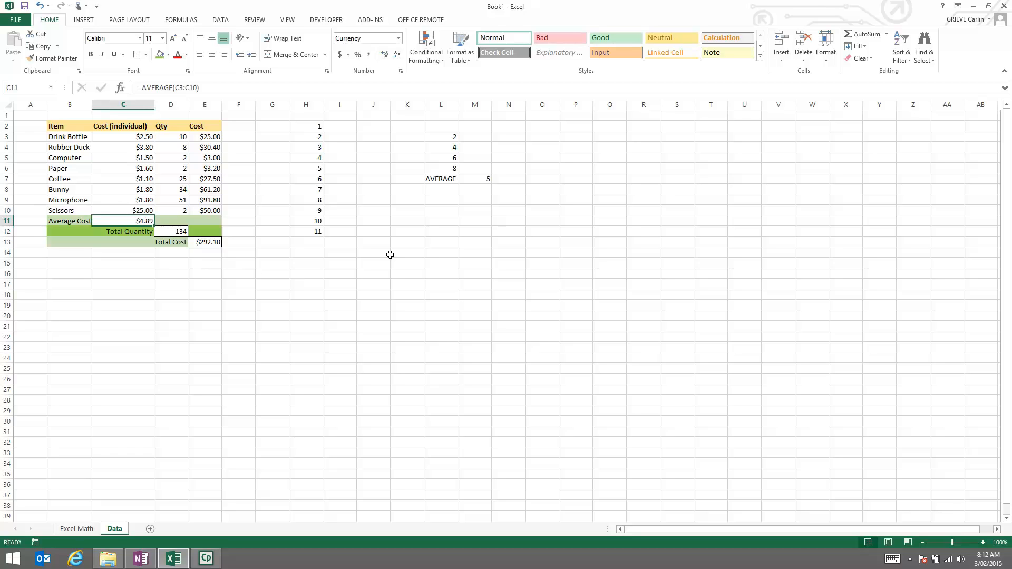
Step: Delete the numbers 8 to 11 from the end of the number series in column H
drag(320, 129, 322, 200)
click(363, 174)
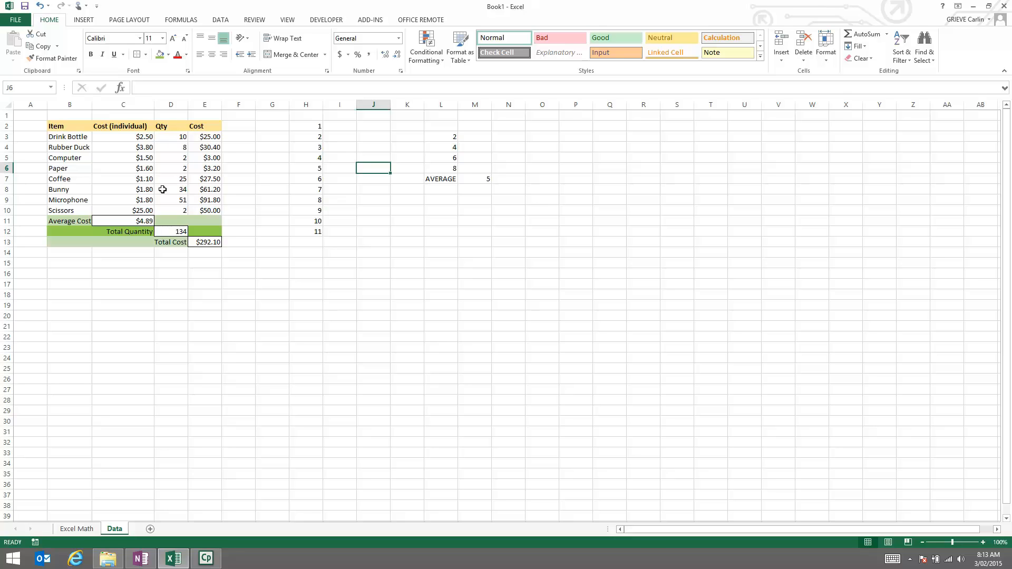
drag(315, 129, 323, 241)
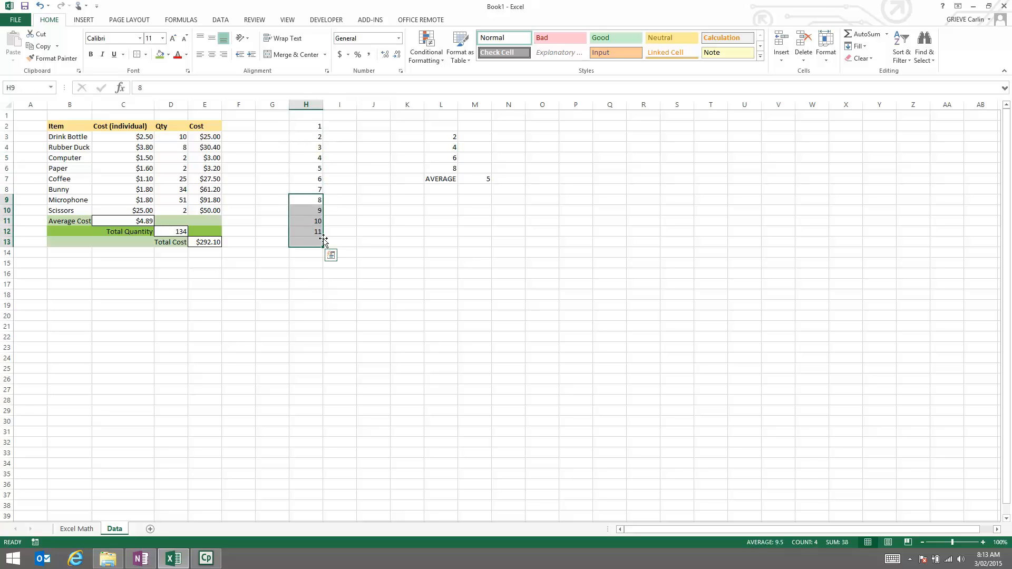
key(Delete)
click(338, 187)
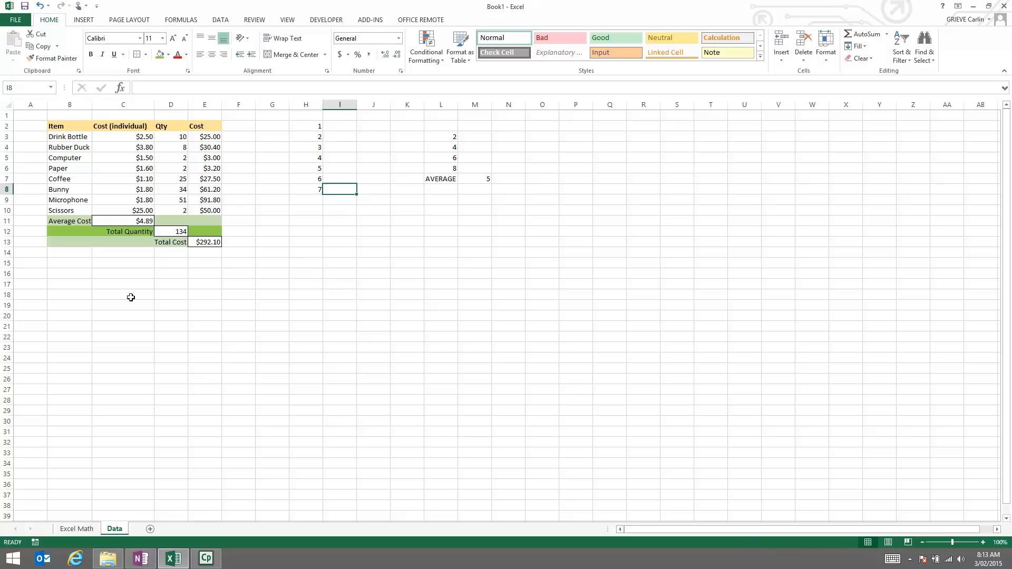
Step: Fill cells B18, F18 and J18 with green
click(83, 293)
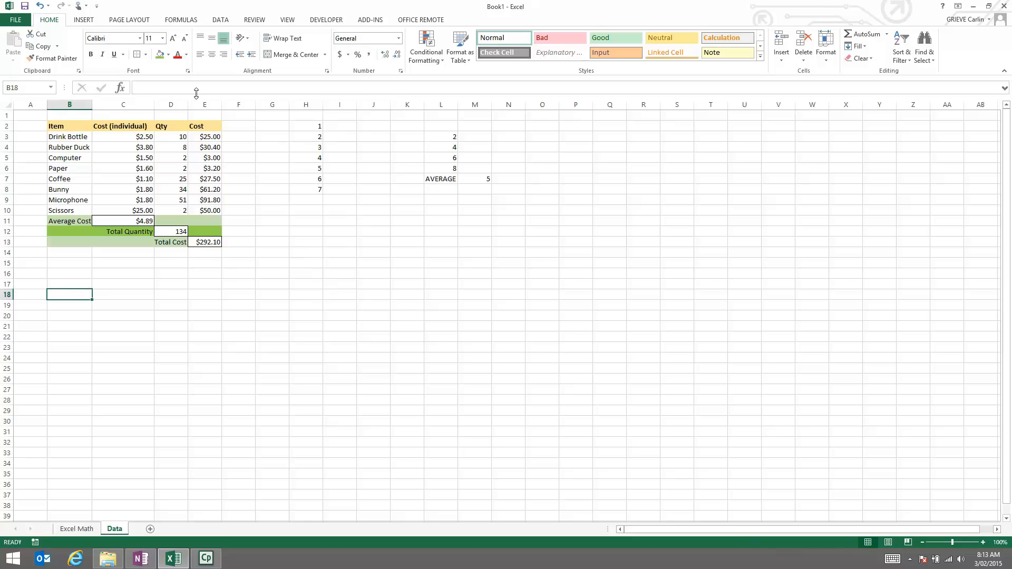
click(159, 54)
click(242, 292)
click(160, 54)
click(386, 291)
click(160, 55)
Step: Enter the numbers 10, 25, 2454, 2425 and 253 in B19:B23 under the first green cell
click(67, 305)
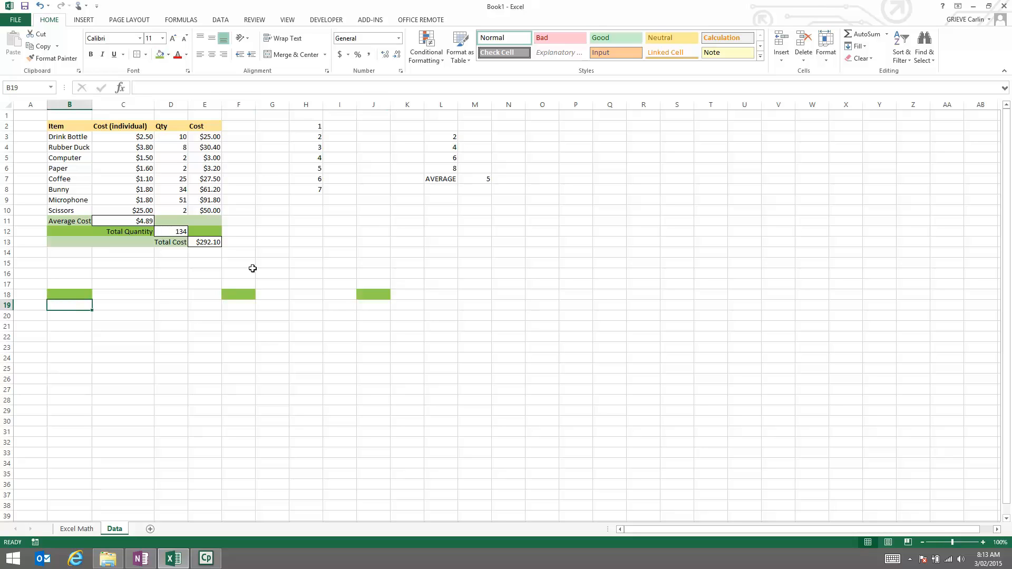
text(1)
key(Return)
text(25)
key(Return)
text(2454)
key(Return)
text(2425)
key(Return)
text(25)
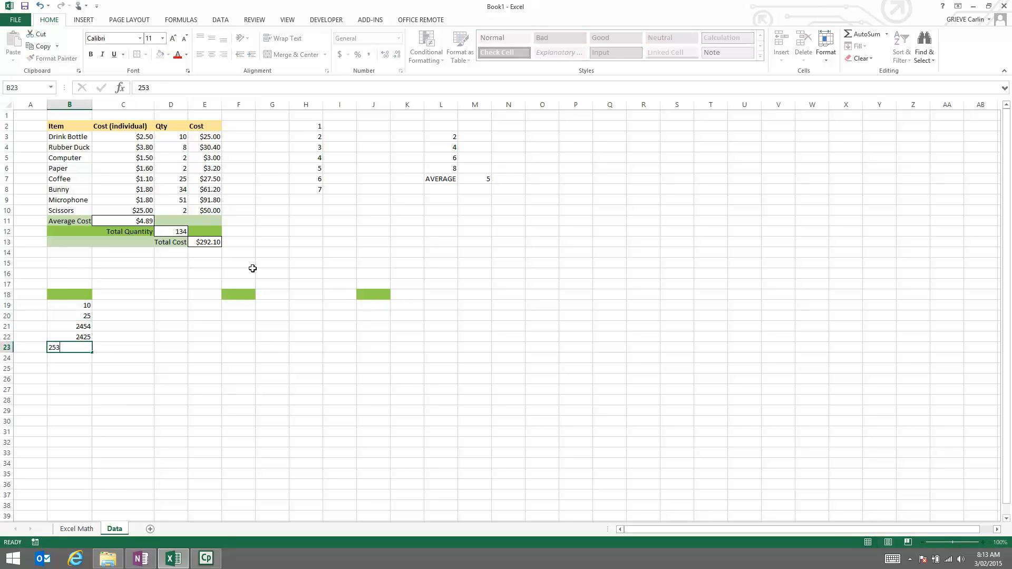
key(Return)
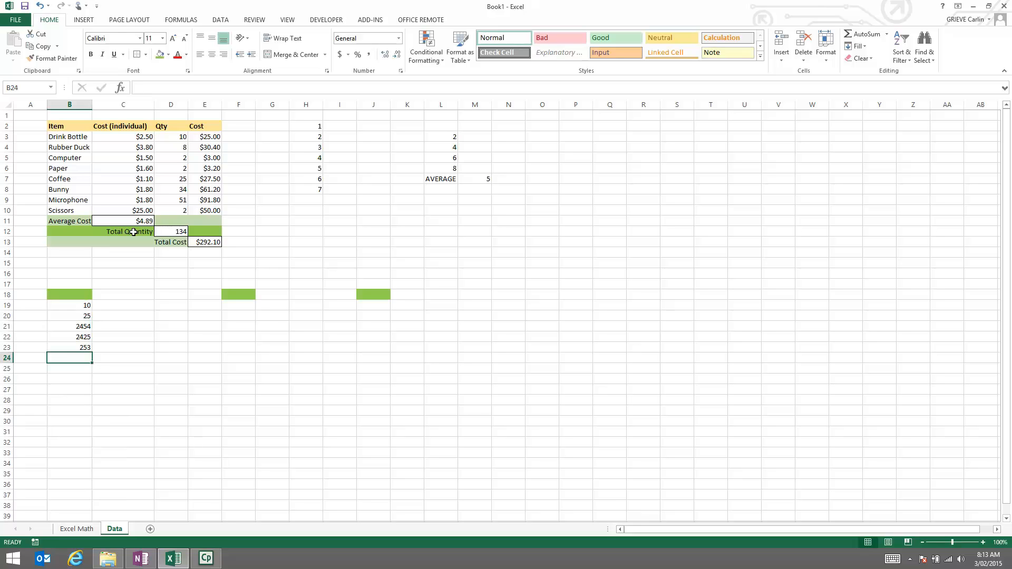
Step: Give B24 a top and bottom border and label it Average in A24
click(147, 54)
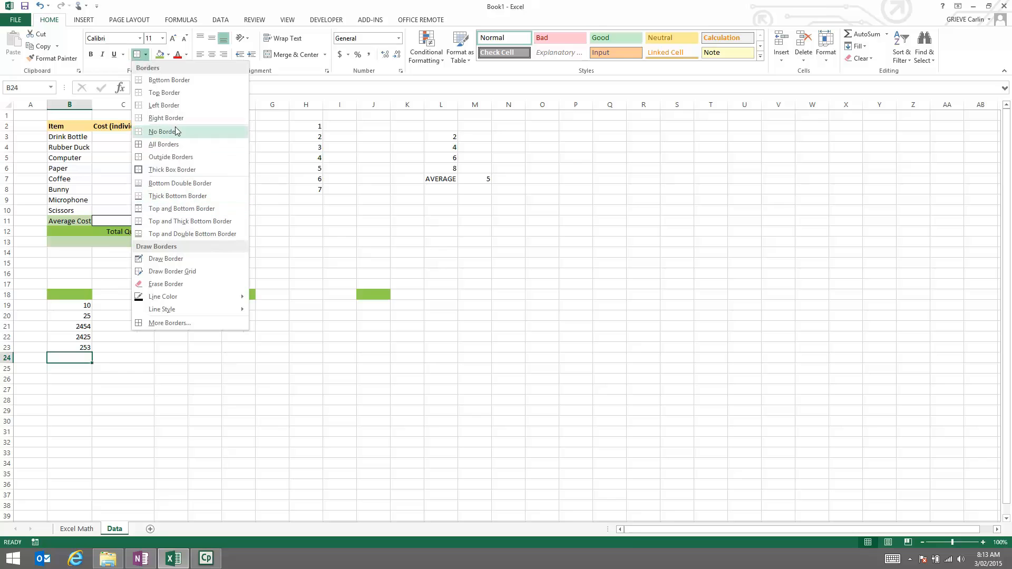
click(180, 209)
click(30, 359)
text(Average)
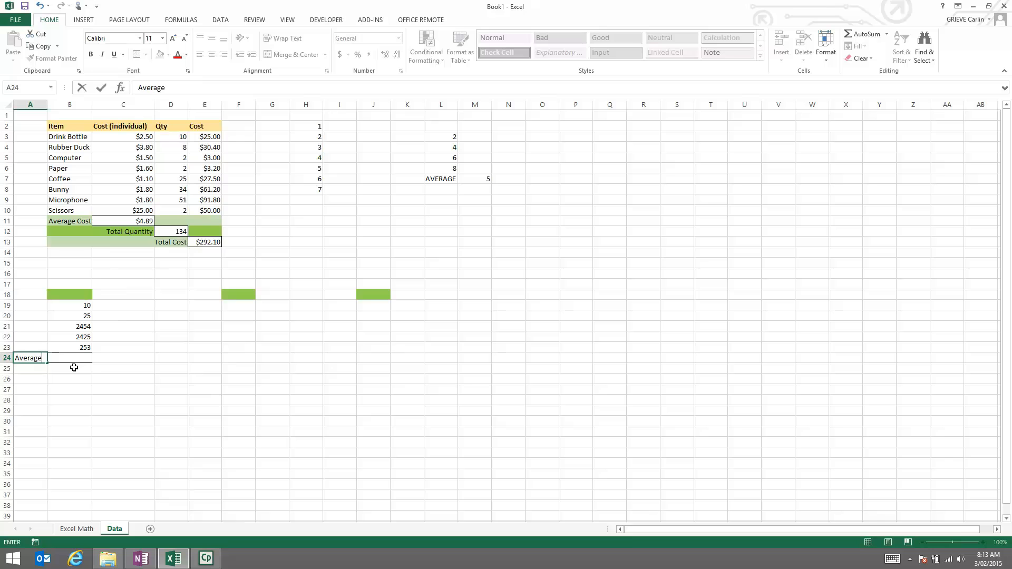
key(Tab)
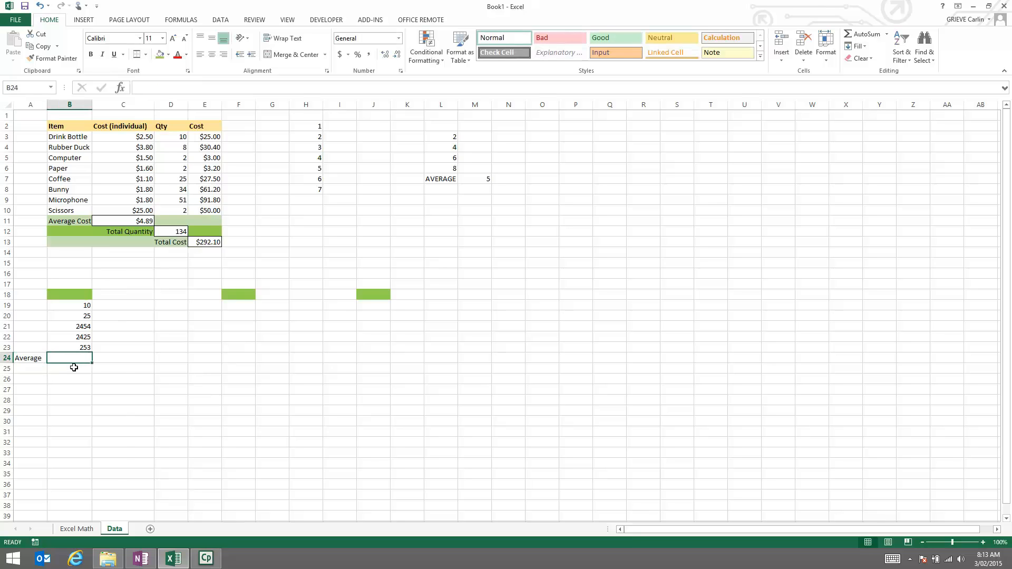
Step: Enter the formula =average(B19:B23) in B24
text(=average()
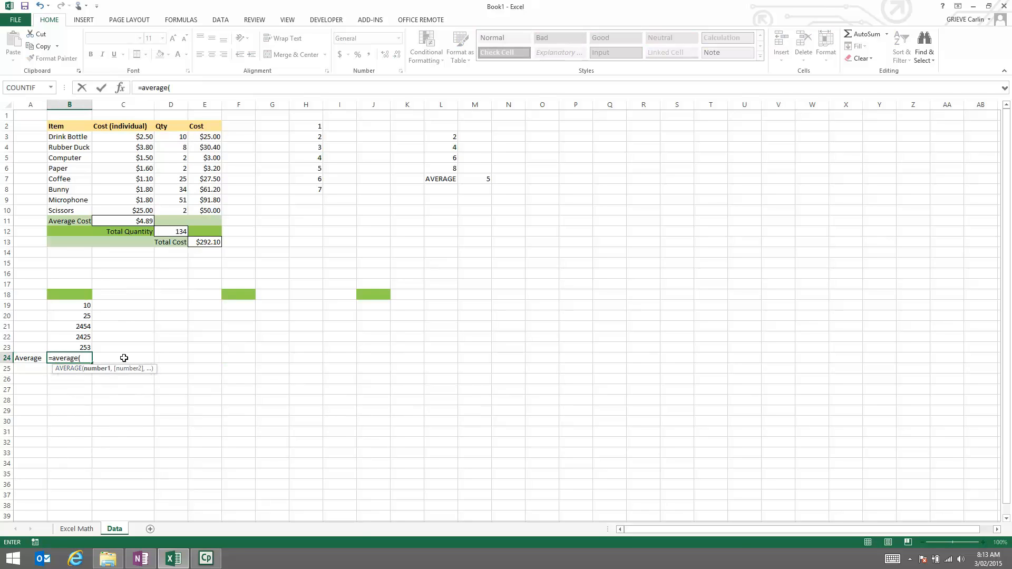
drag(84, 305, 81, 348)
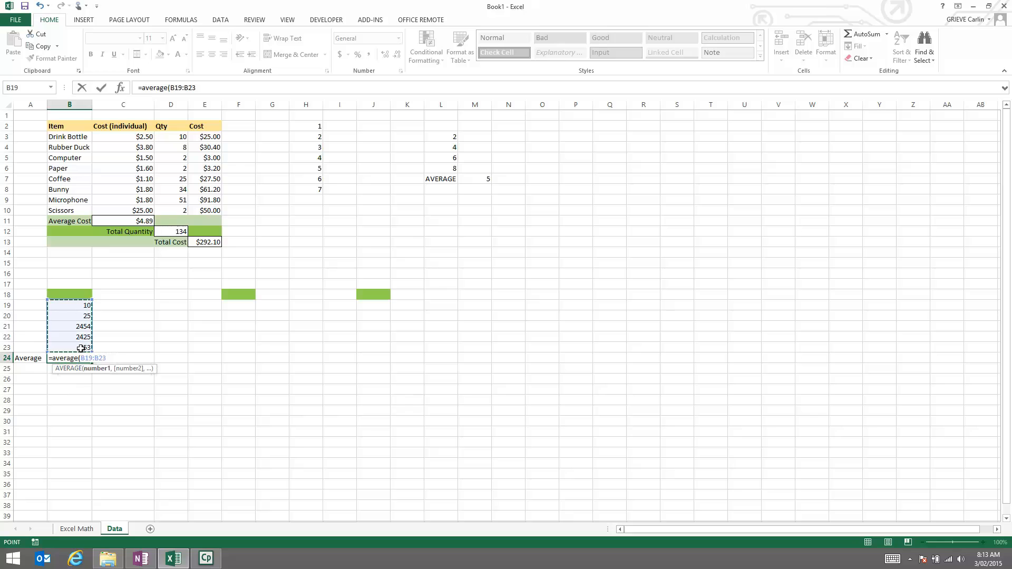
key(Return)
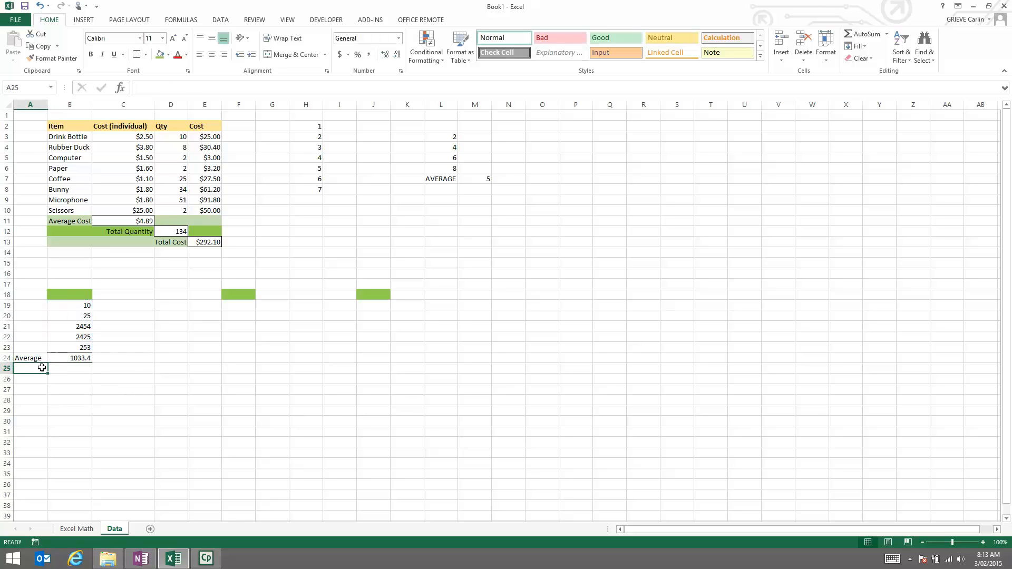
Step: Label row 25 SUM in A25 and give B25 a top and bottom border
text(SUM)
key(Tab)
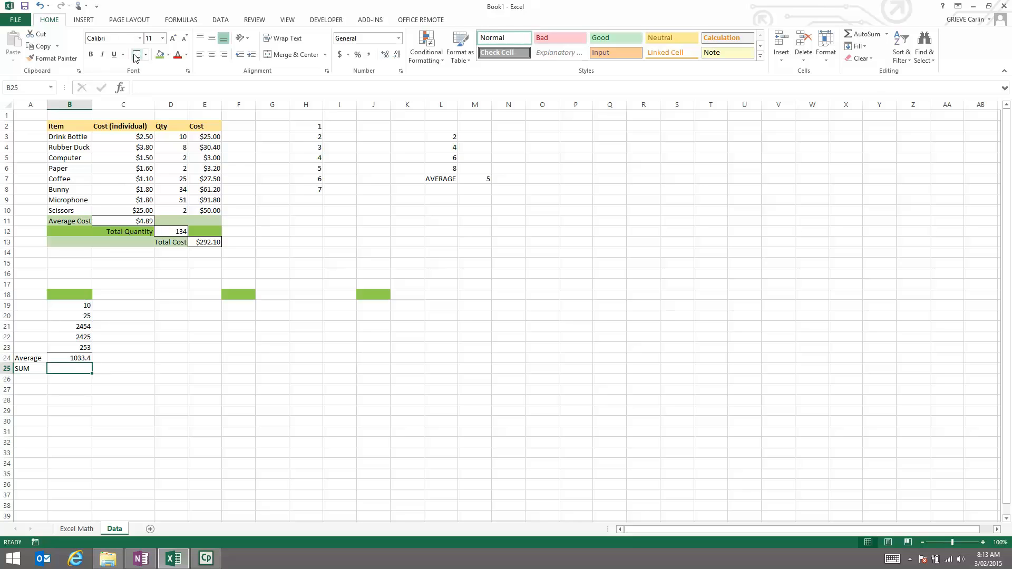
click(89, 381)
Step: Enter =sum in B25 and undo the stray closing parenthesis entered in B19
click(77, 366)
text(=sum)
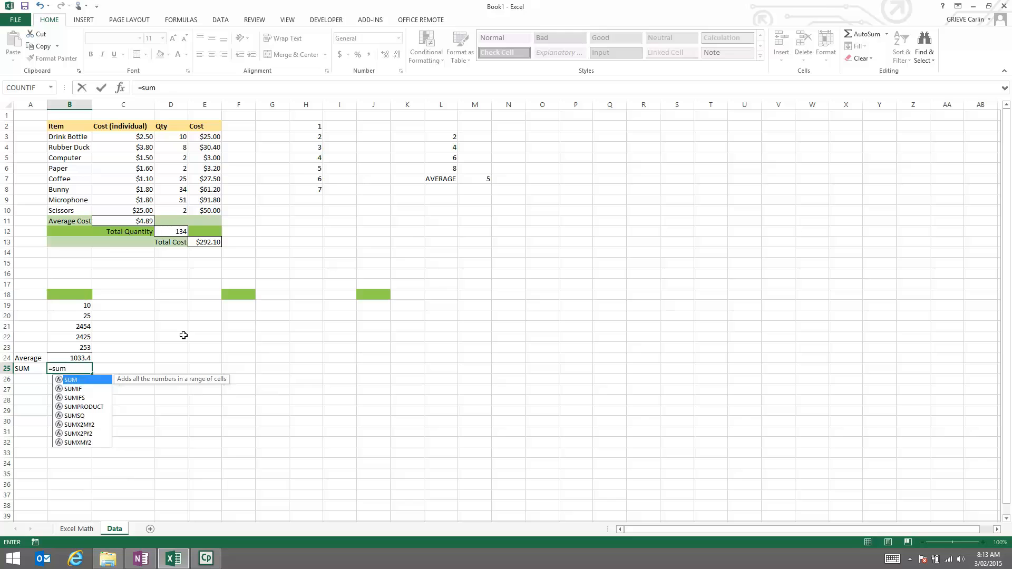
drag(74, 305, 78, 344)
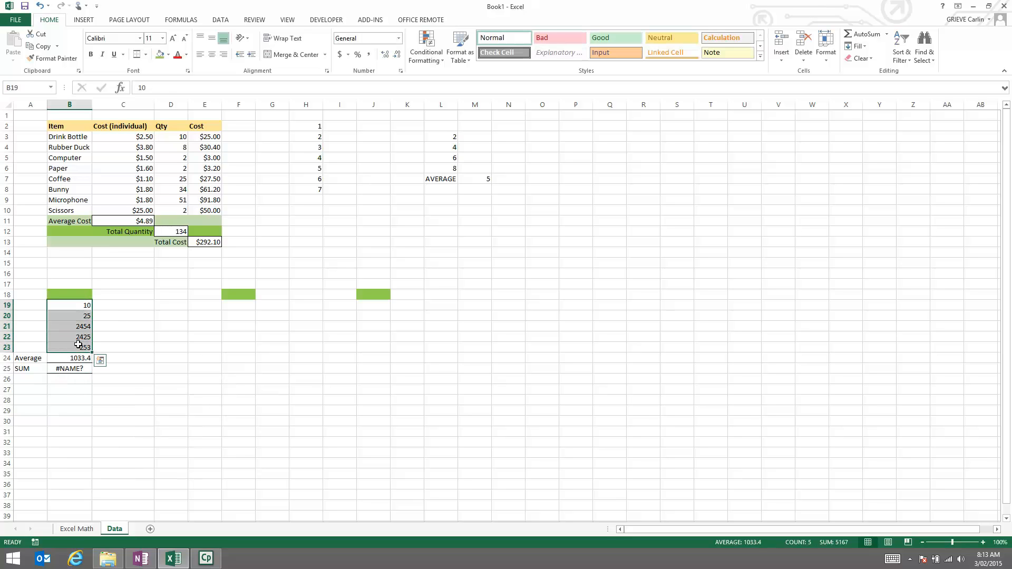
text())
key(Return)
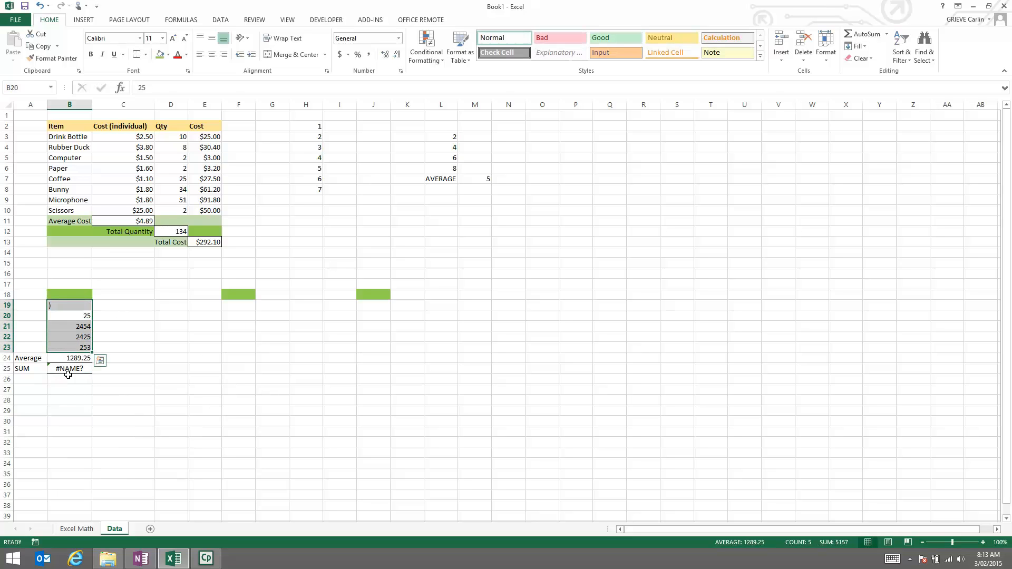
click(72, 365)
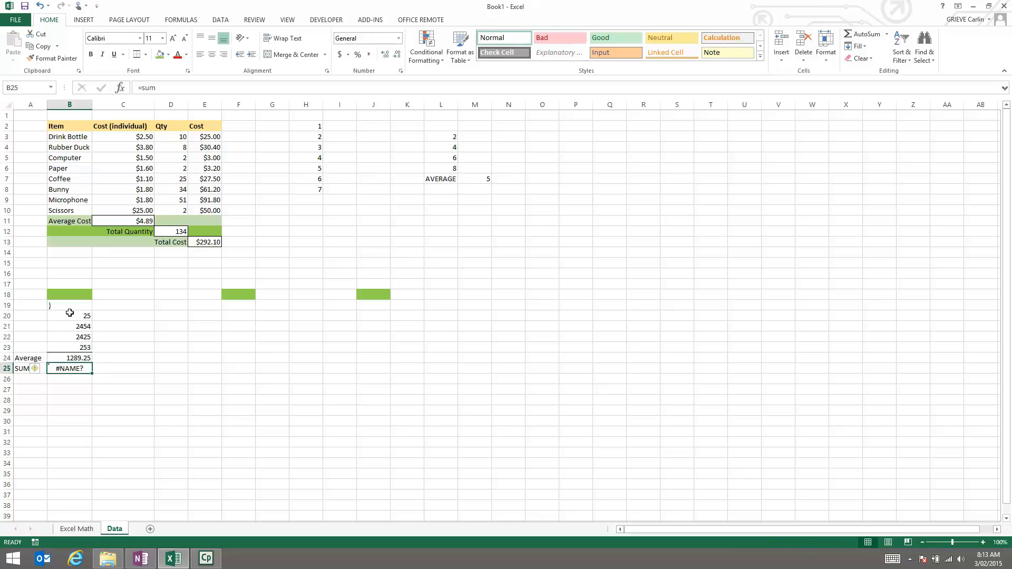
key(ctrl+z)
Step: Complete the formula in B25 as =SUM(B19:B23) and inspect the cell
click(72, 366)
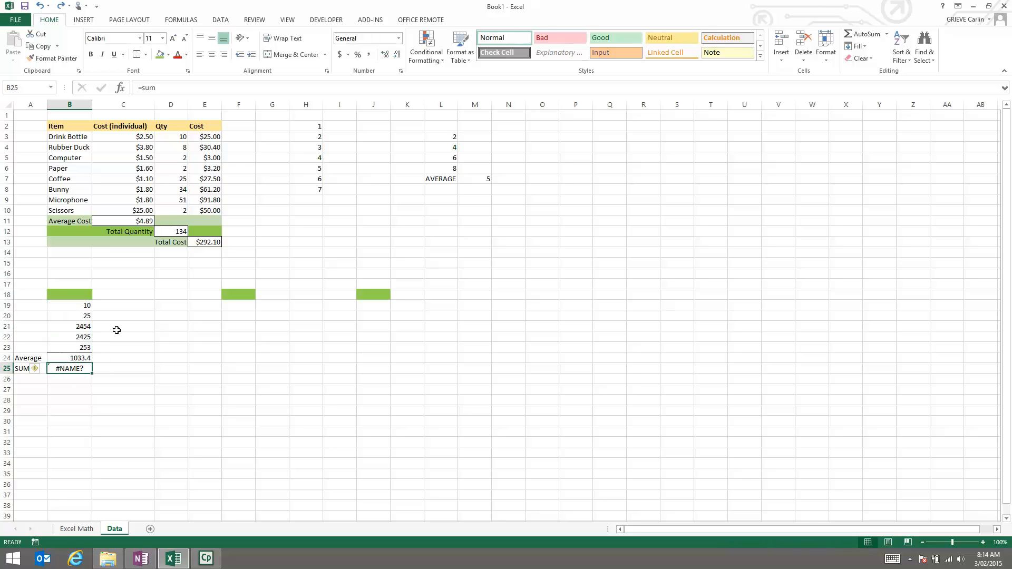
click(176, 88)
text(()
drag(84, 306, 80, 350)
key(Return)
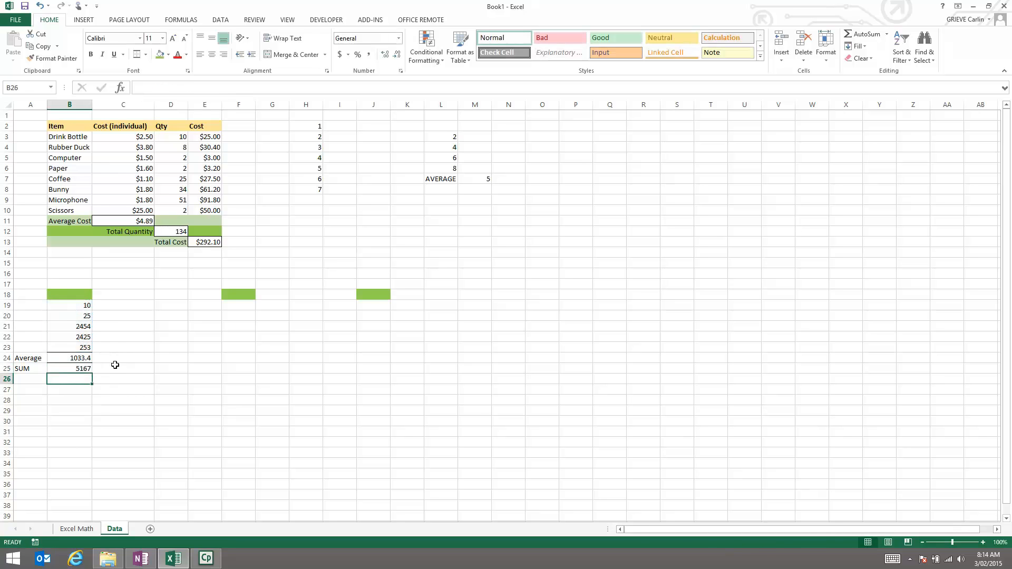
click(87, 370)
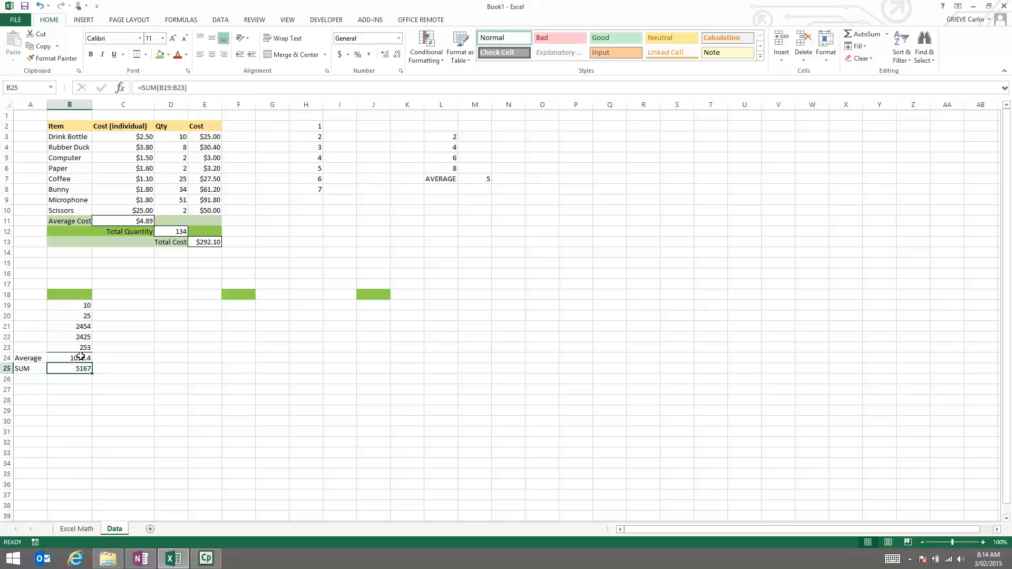
Step: Change the first number of the list in B19 to 15
click(83, 305)
text(15)
key(Return)
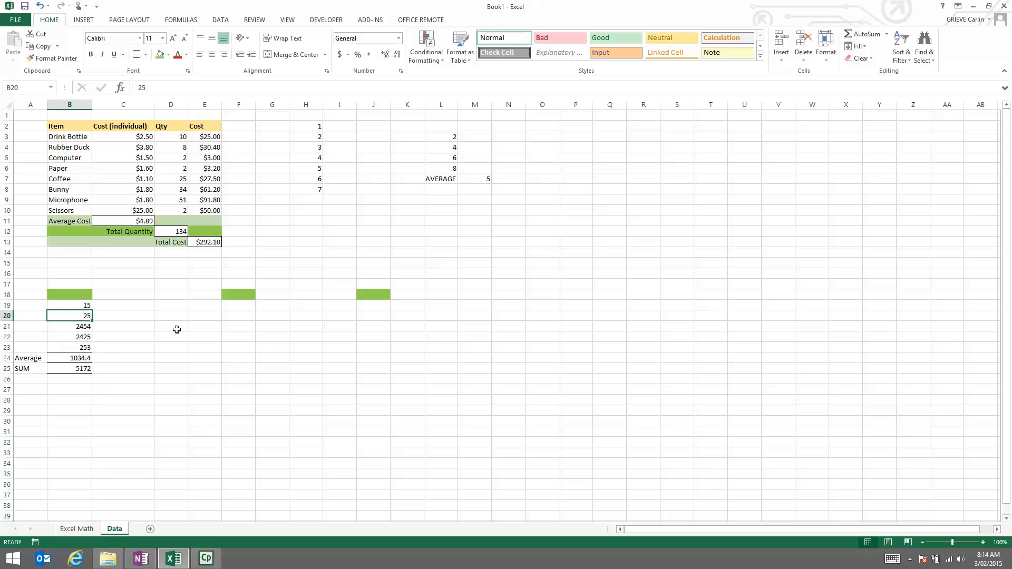